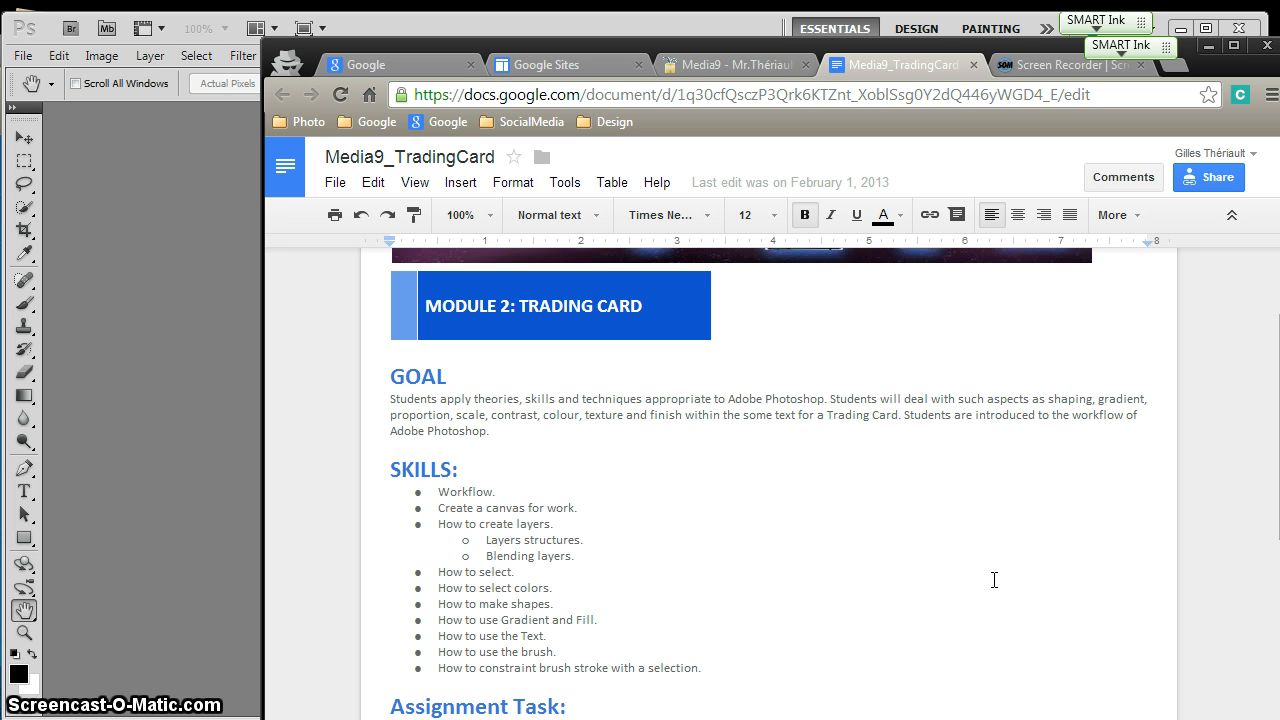
Launch Adobe Photoshop CS5.1 from the Adobe Master Collection CS5.5 program folder
click(1094, 563)
key(super)
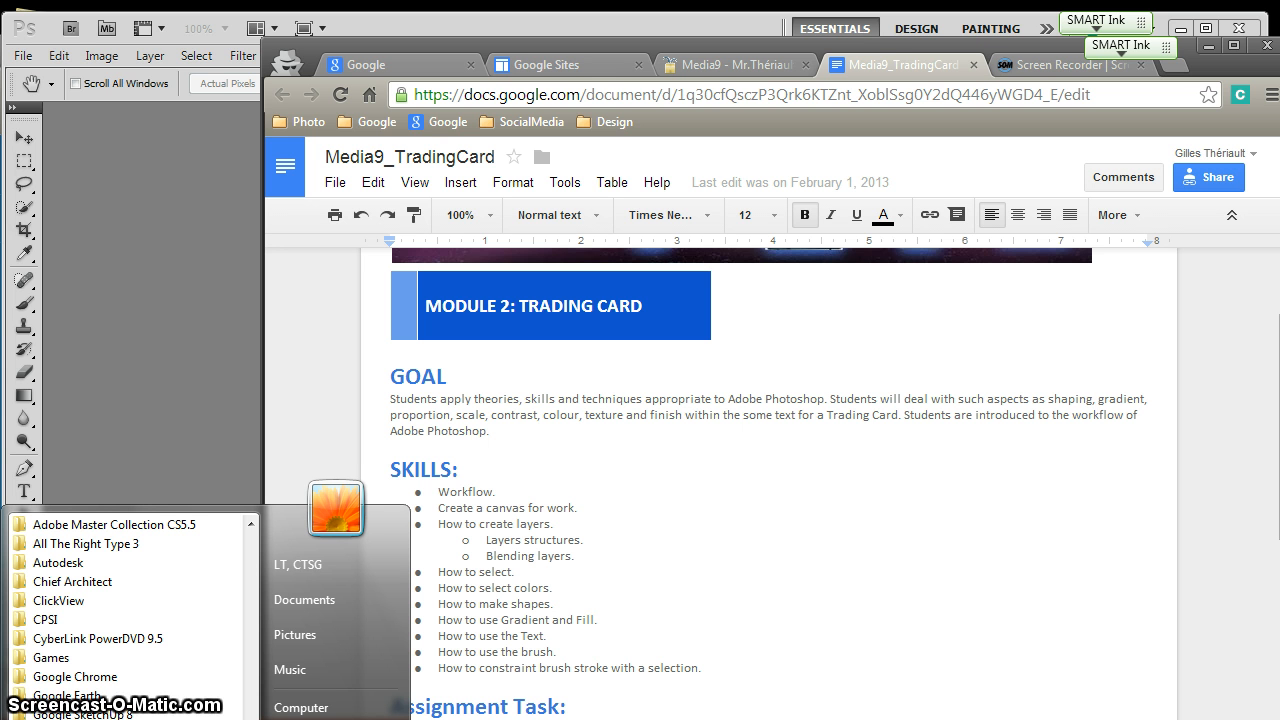
scroll(125, 695, down, 3)
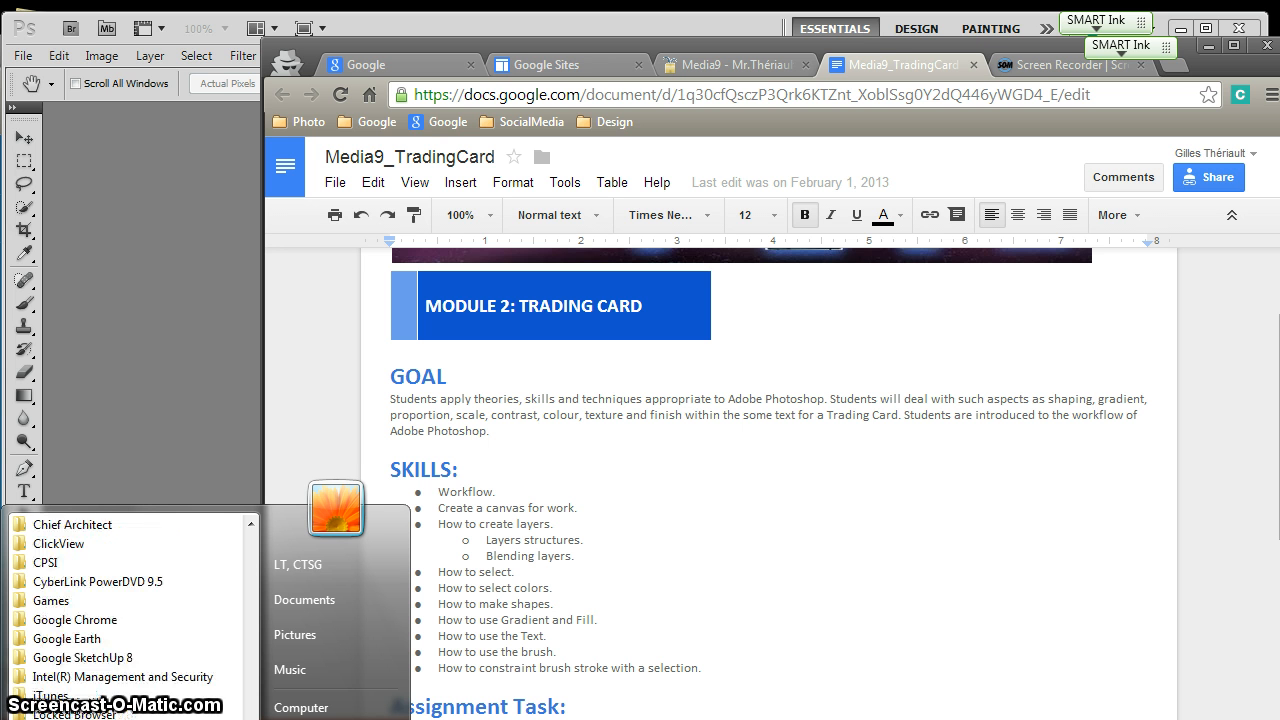
scroll(125, 695, up, 5)
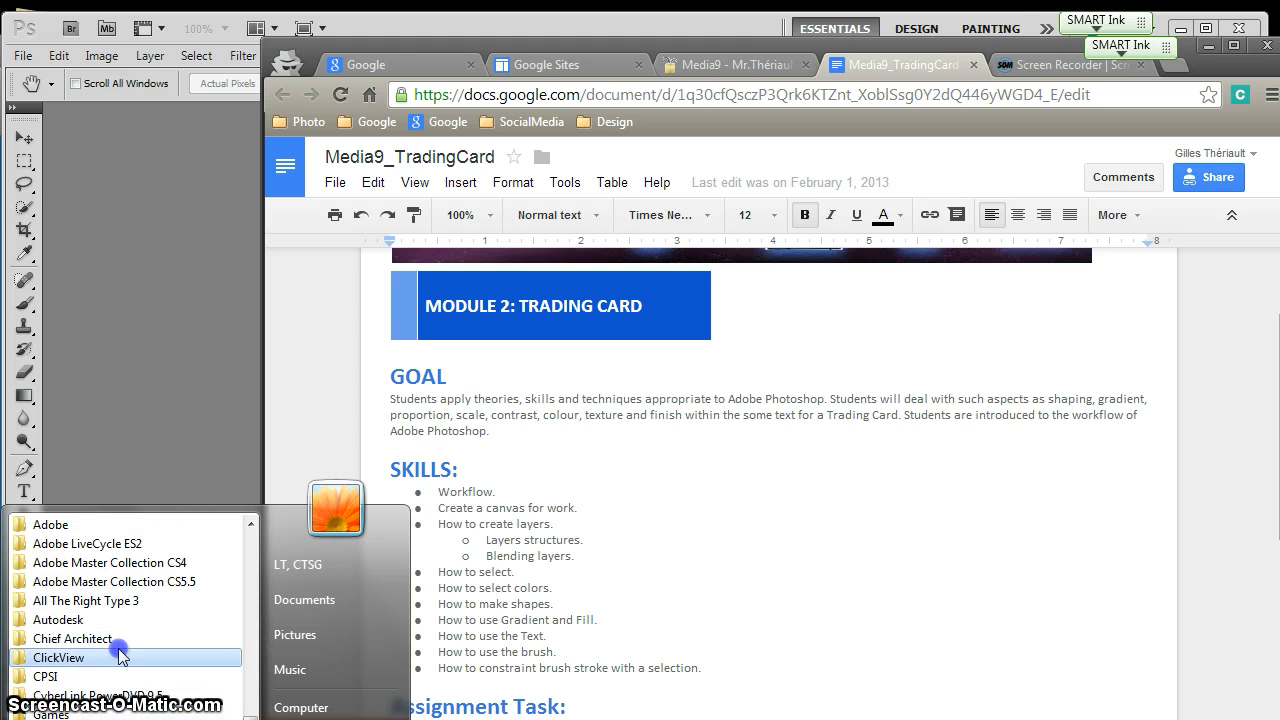
click(170, 583)
scroll(170, 592, down, 4)
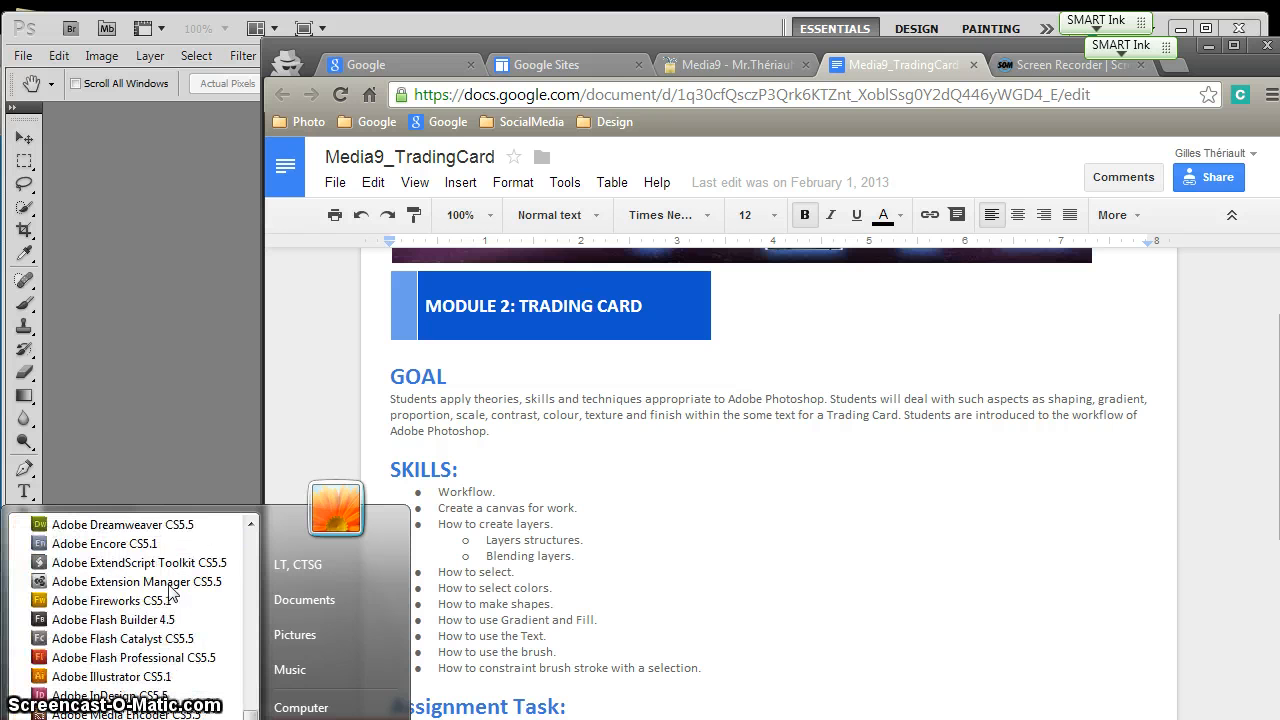
scroll(165, 590, down, 3)
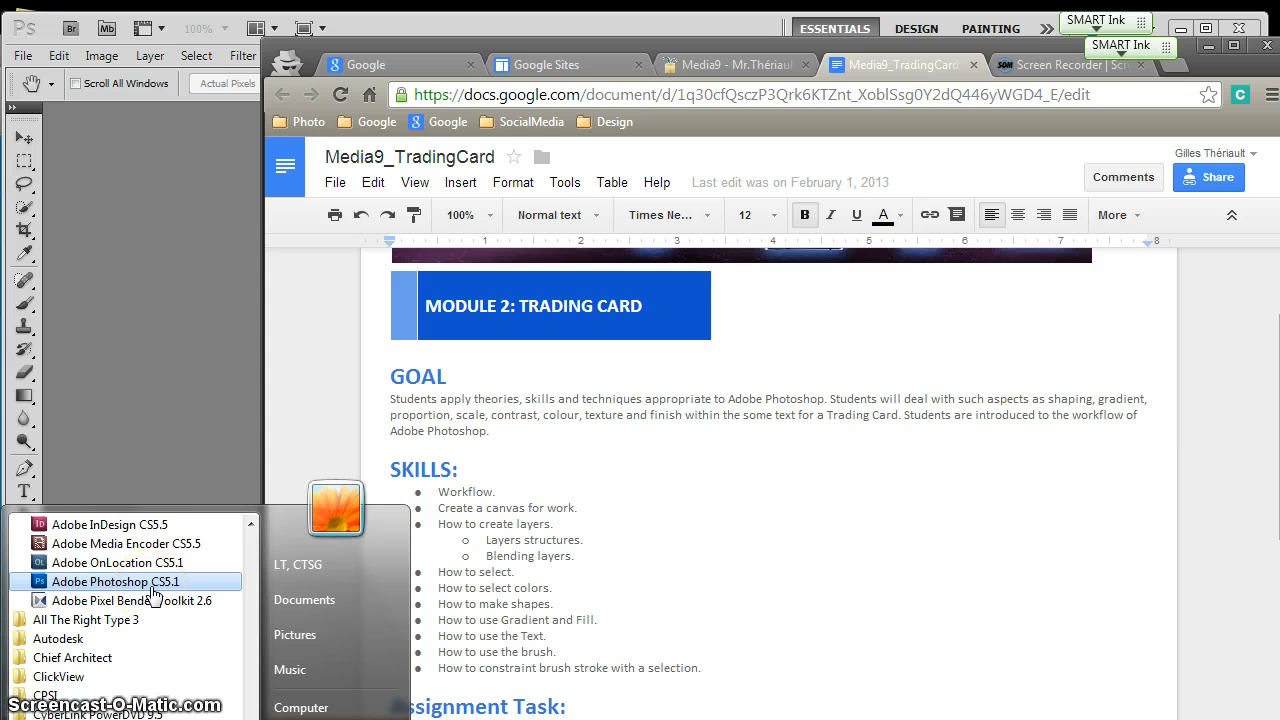
click(155, 590)
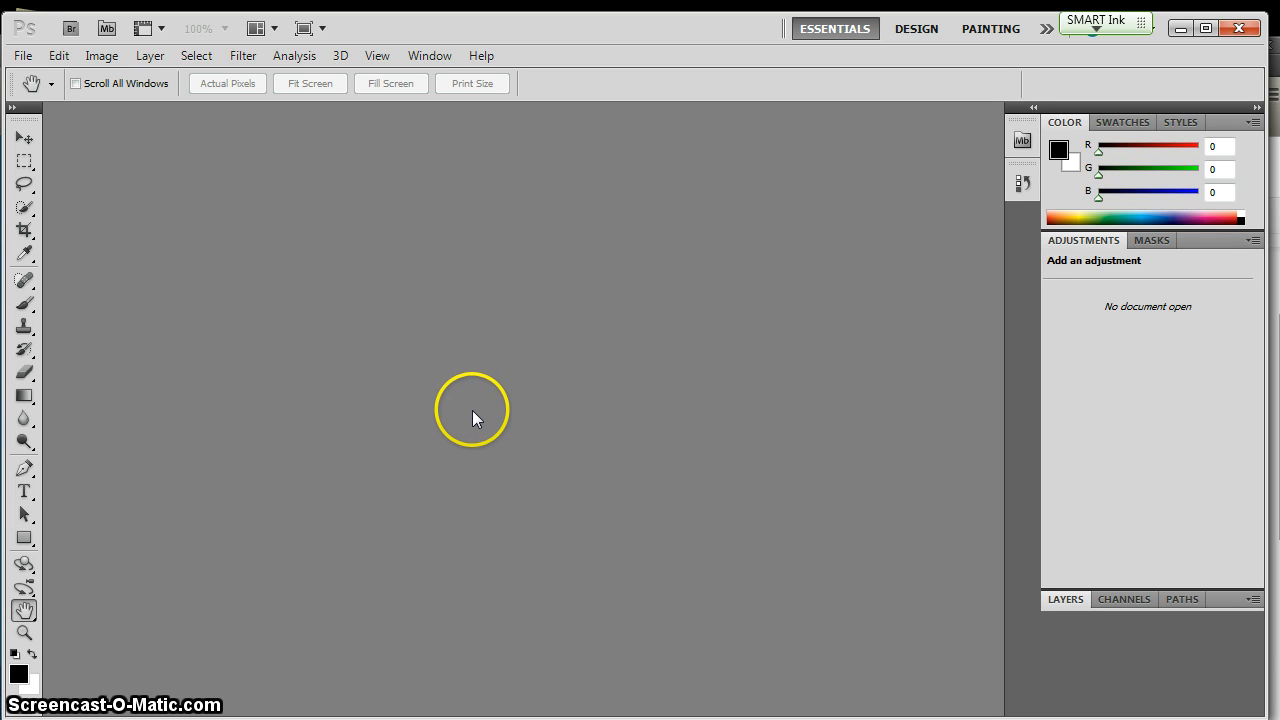
Start a new document and name it BusinessCard
click(20, 56)
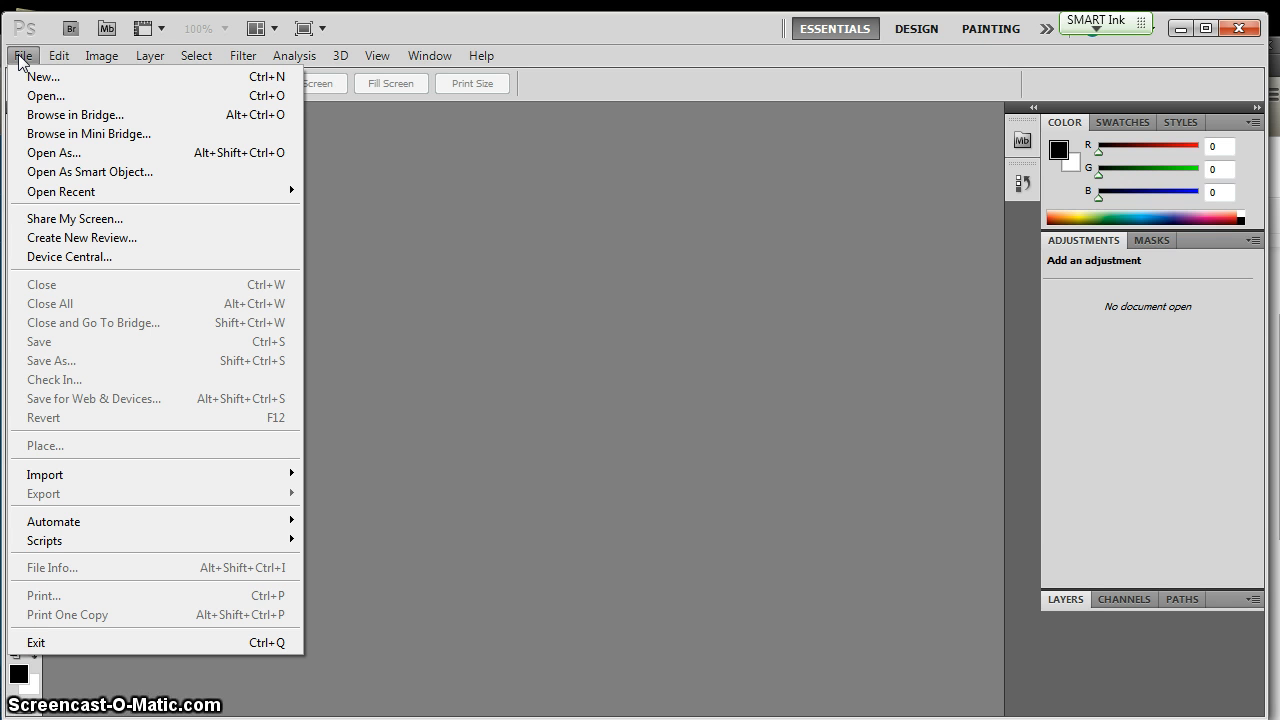
click(38, 85)
click(45, 77)
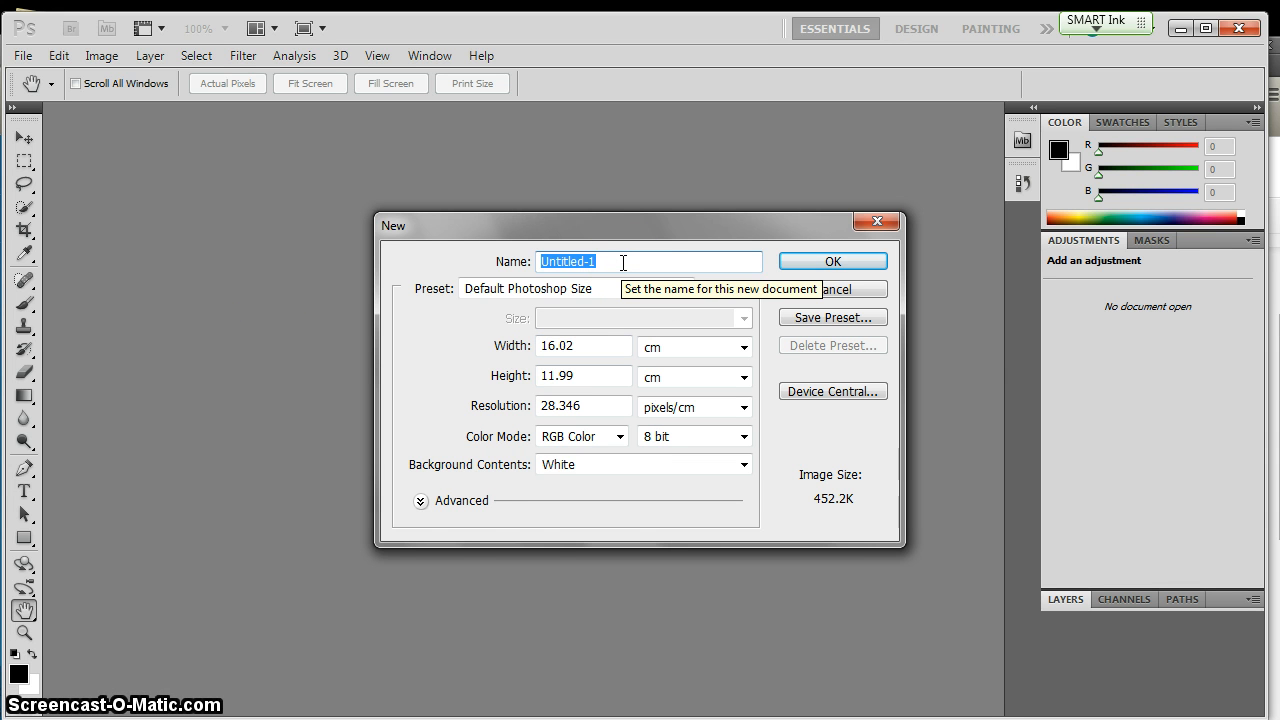
text(B)
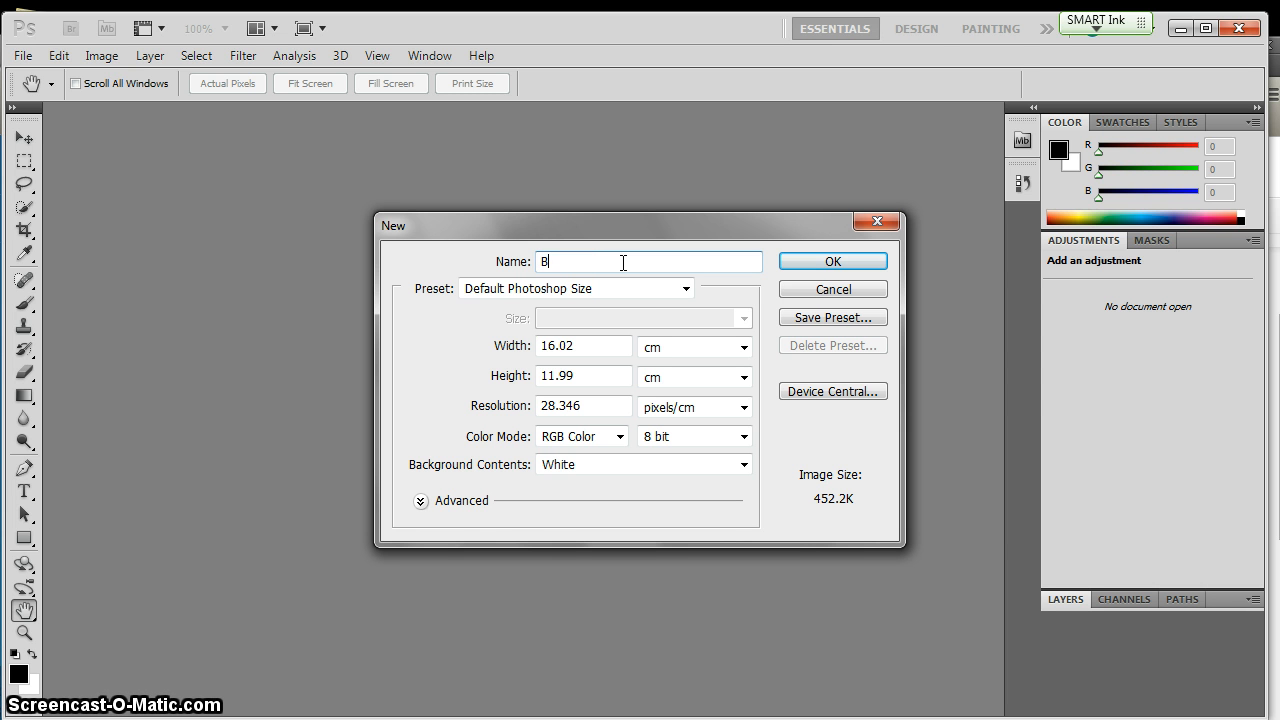
text(usinessCard)
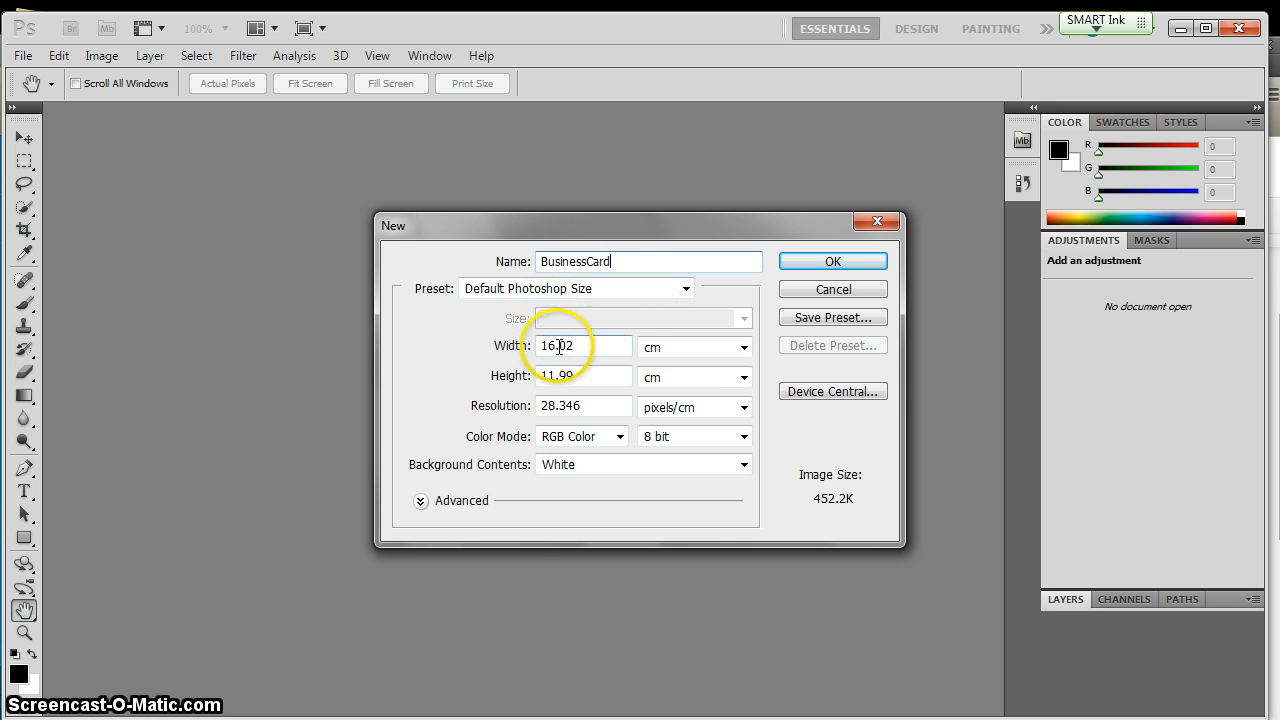
click(685, 289)
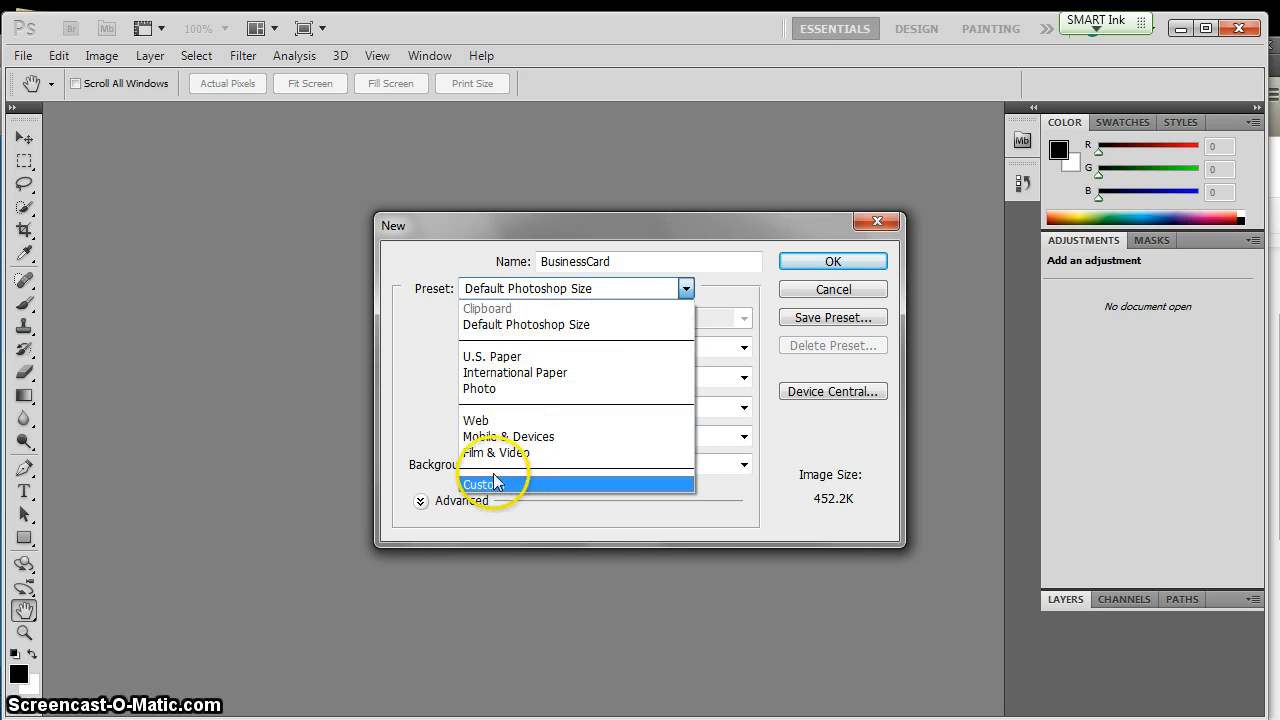
click(418, 349)
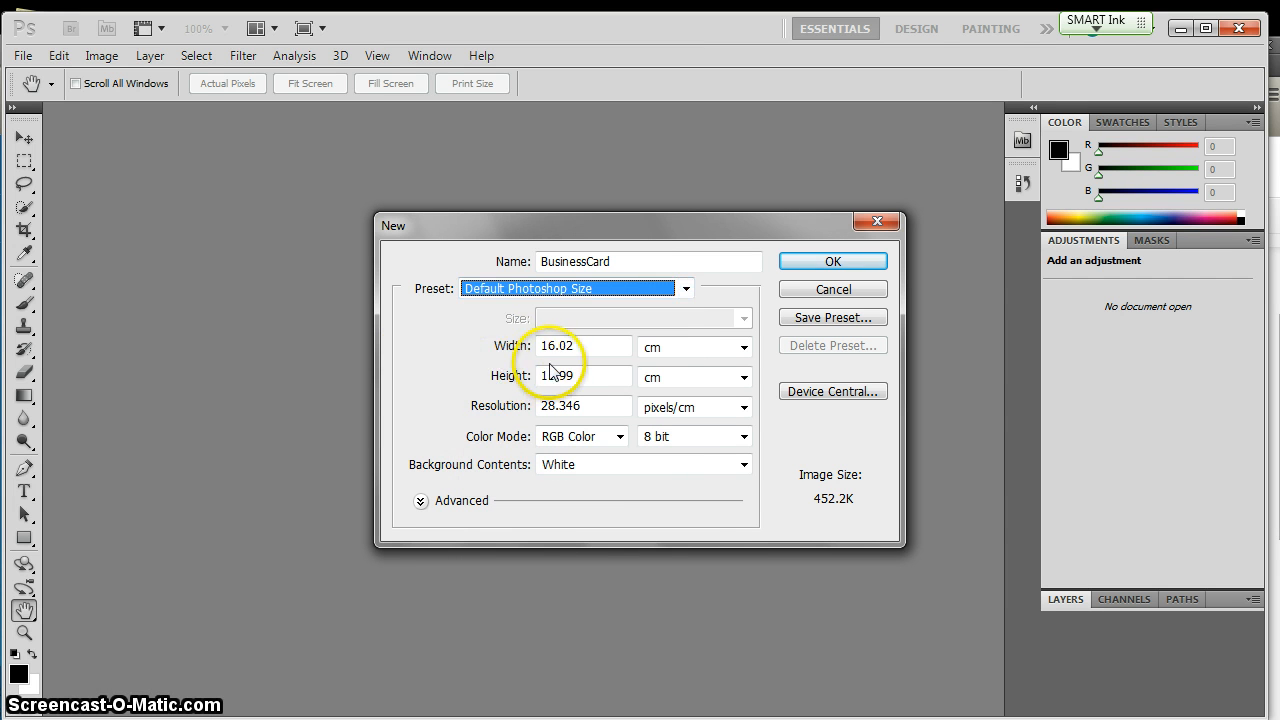
Switch the new document's units to millimetres and set its width to 93 mm and height to 63 mm
click(744, 347)
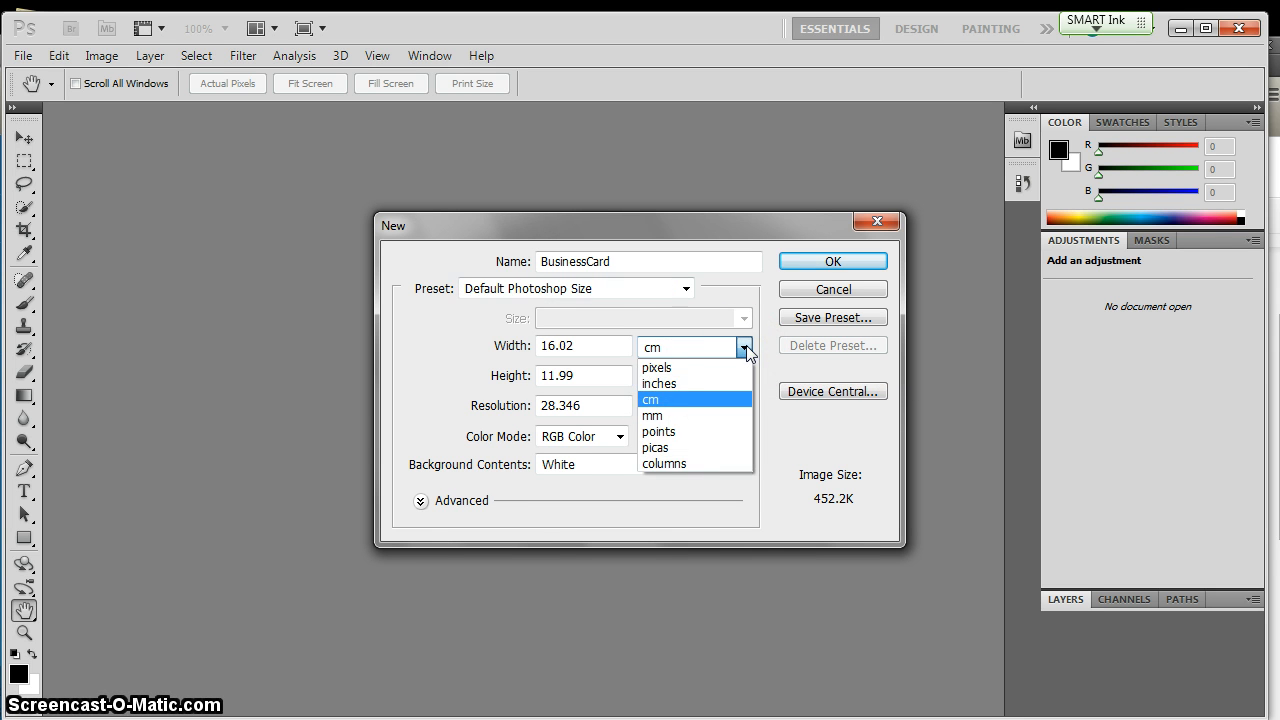
click(669, 418)
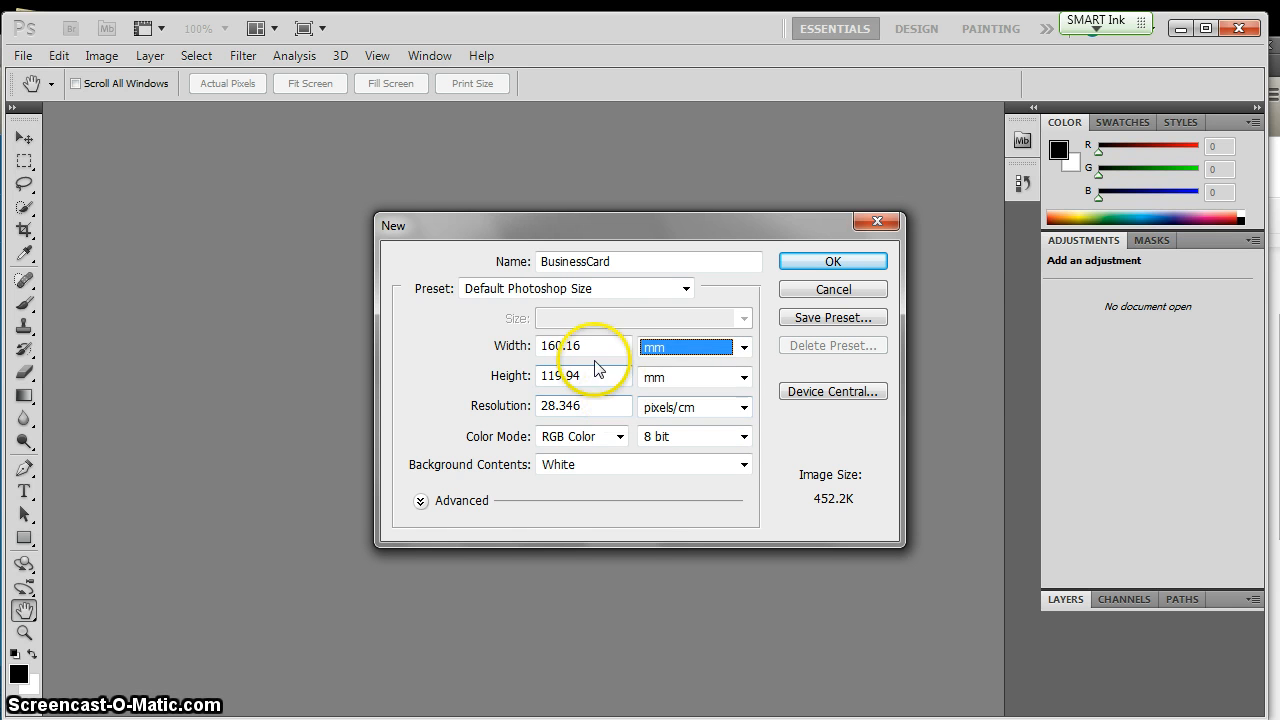
drag(594, 346, 500, 345)
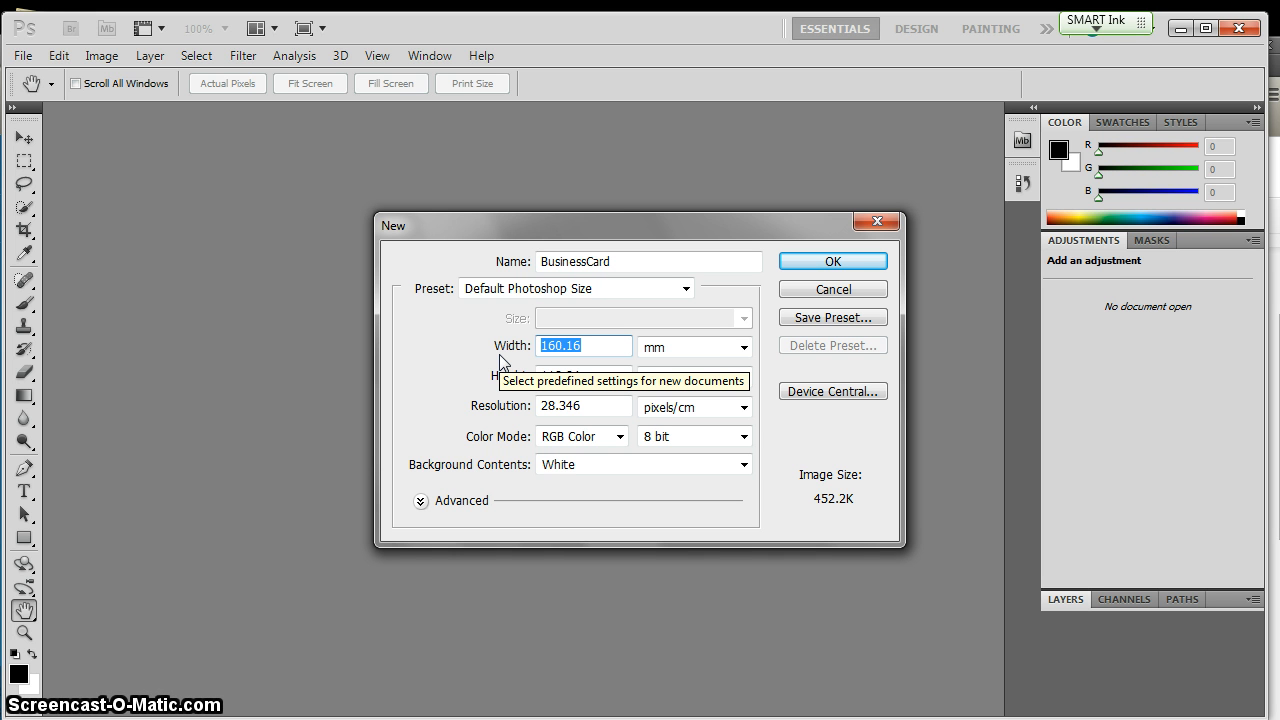
text(93)
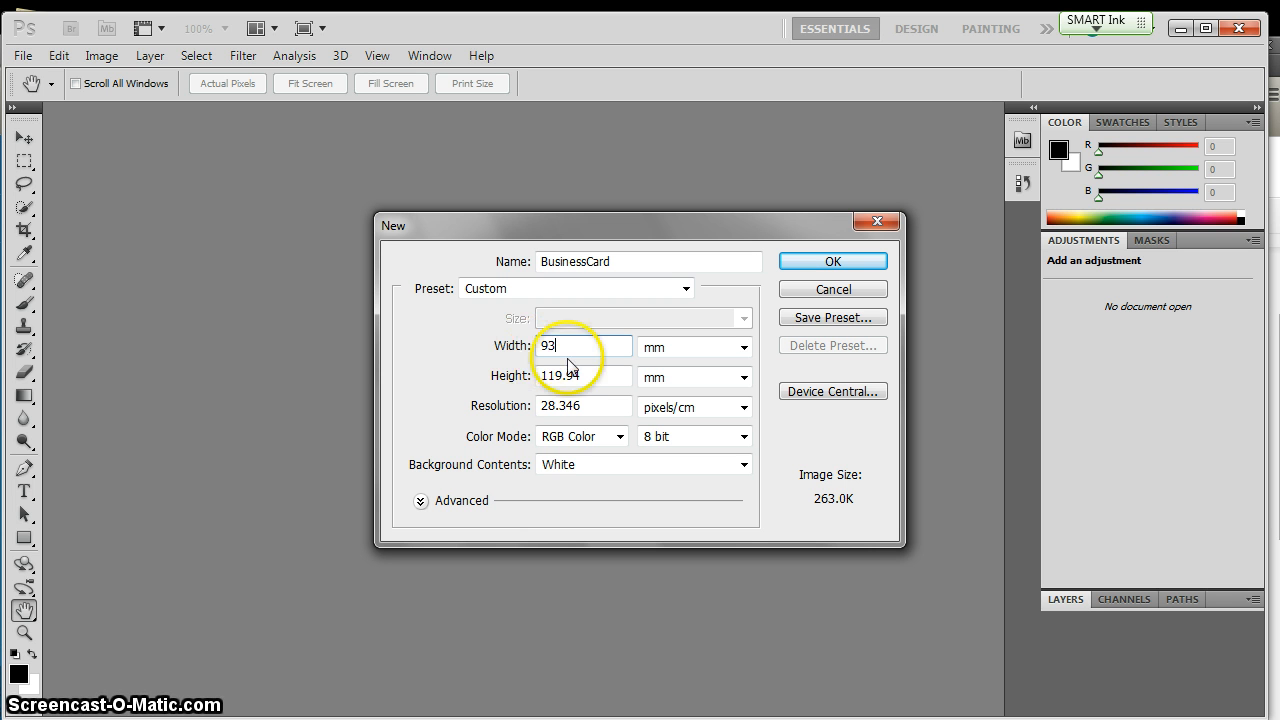
drag(586, 375, 524, 380)
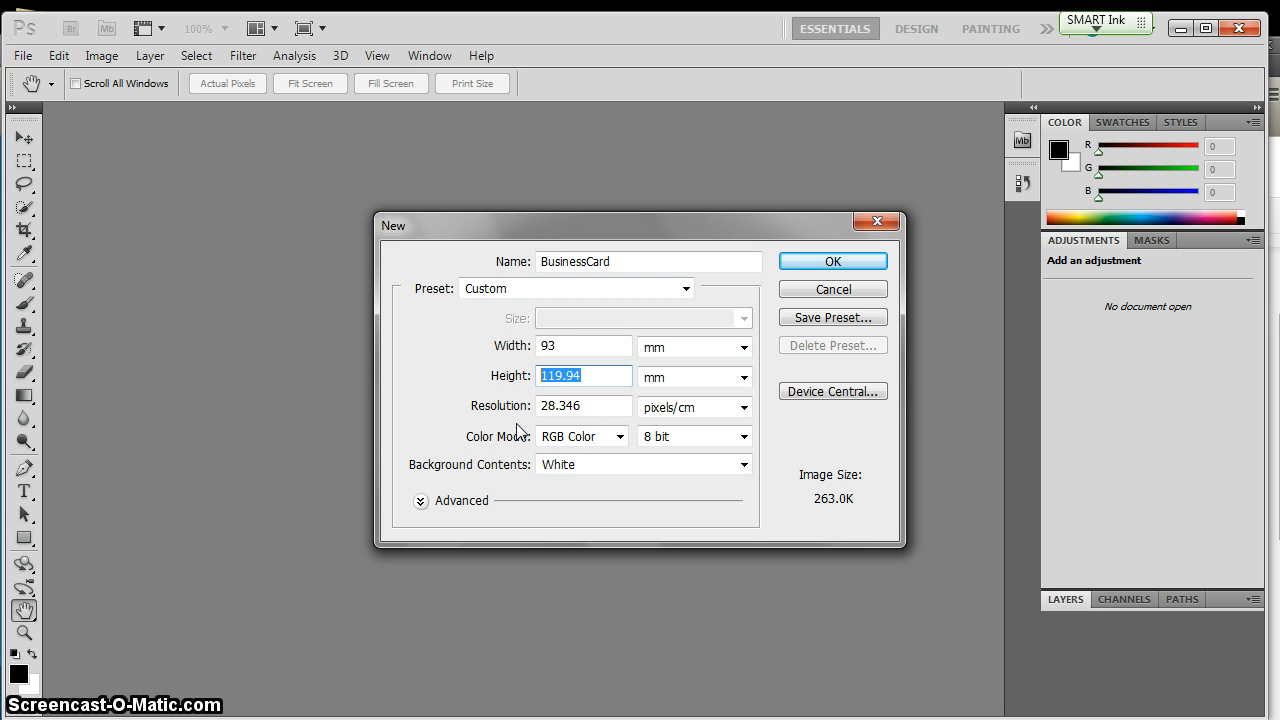
text(63)
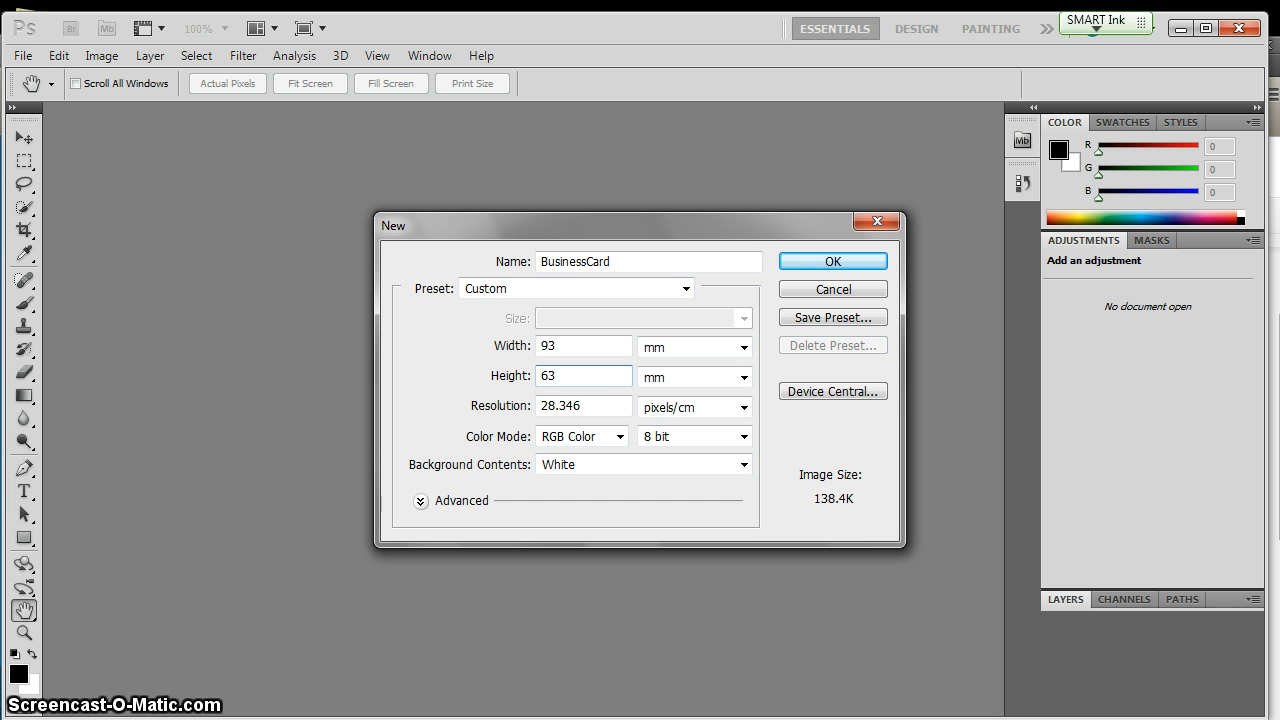
Set the resolution to 300 pixels/cm and create the document
drag(586, 408, 538, 408)
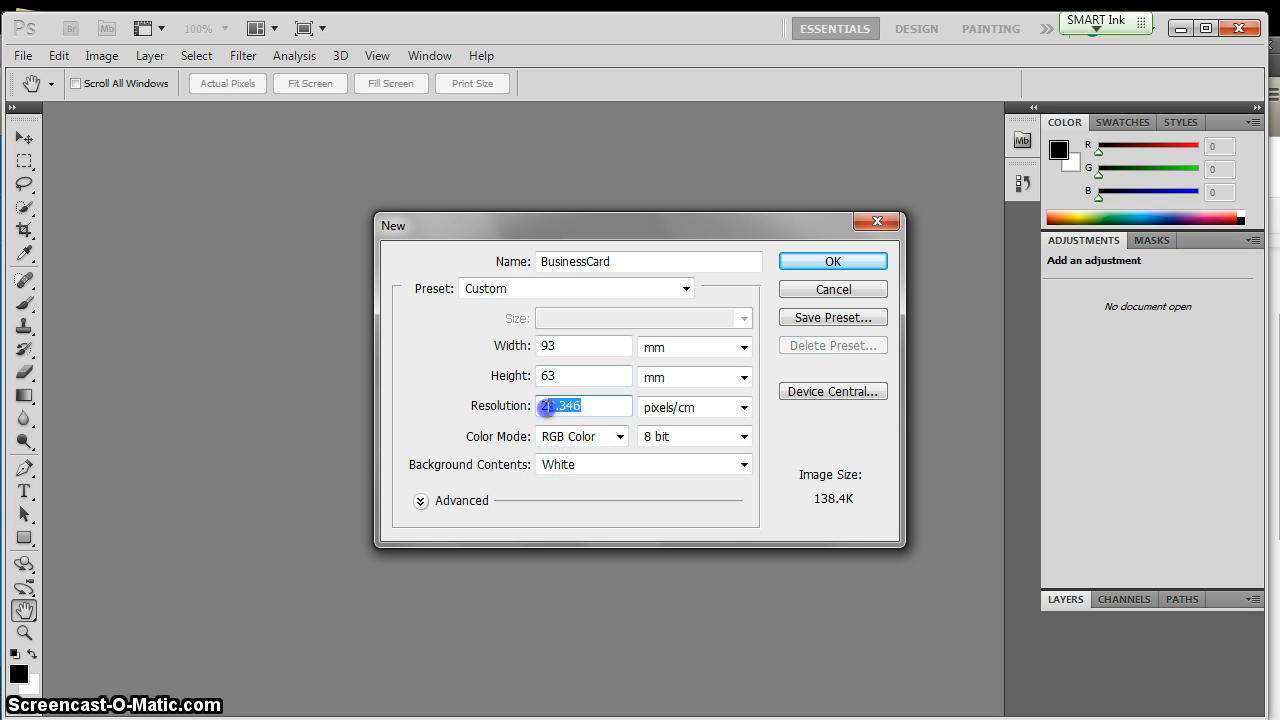
text(300)
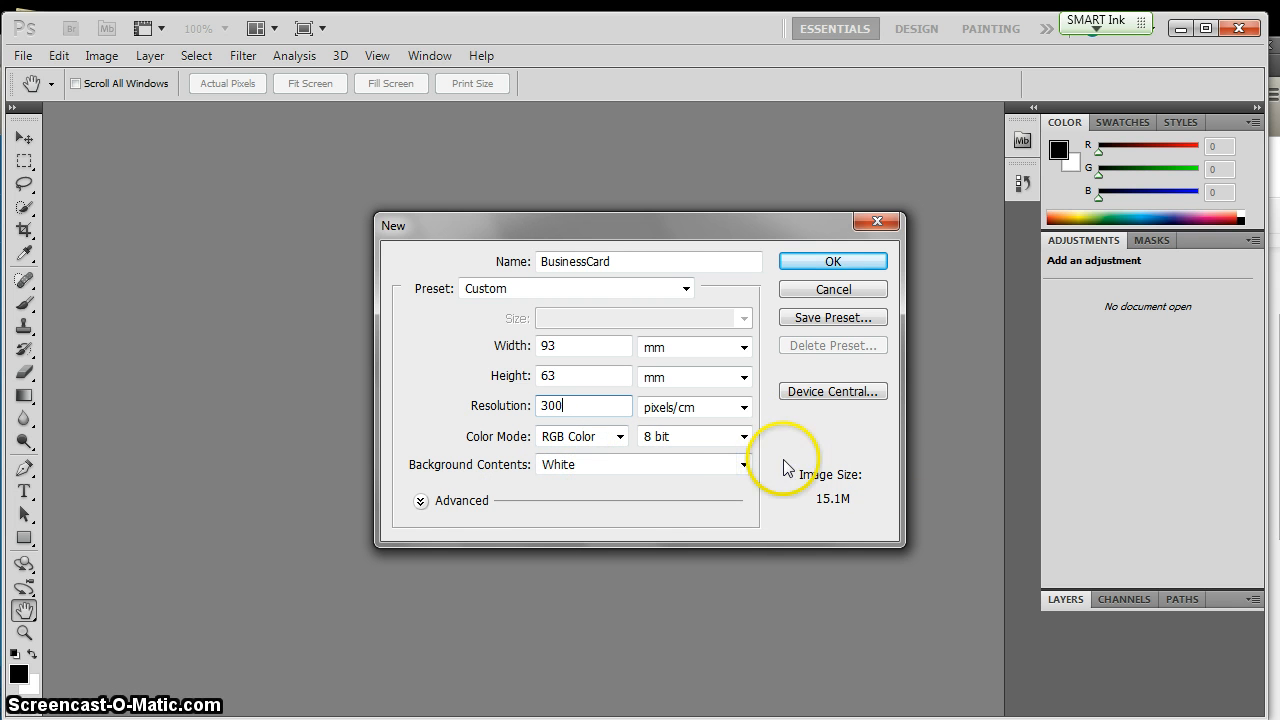
click(840, 262)
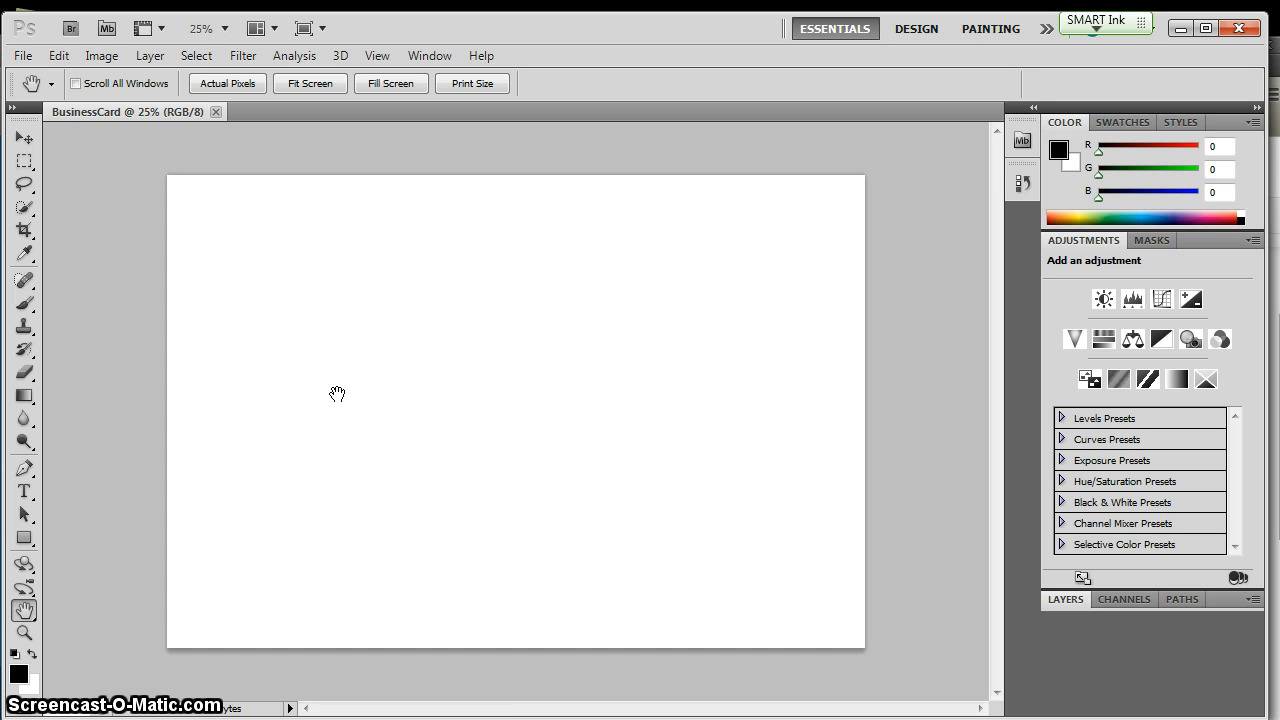
Collapse the Adjustments group and expand the Layers group so the document's layers are shown
click(1096, 240)
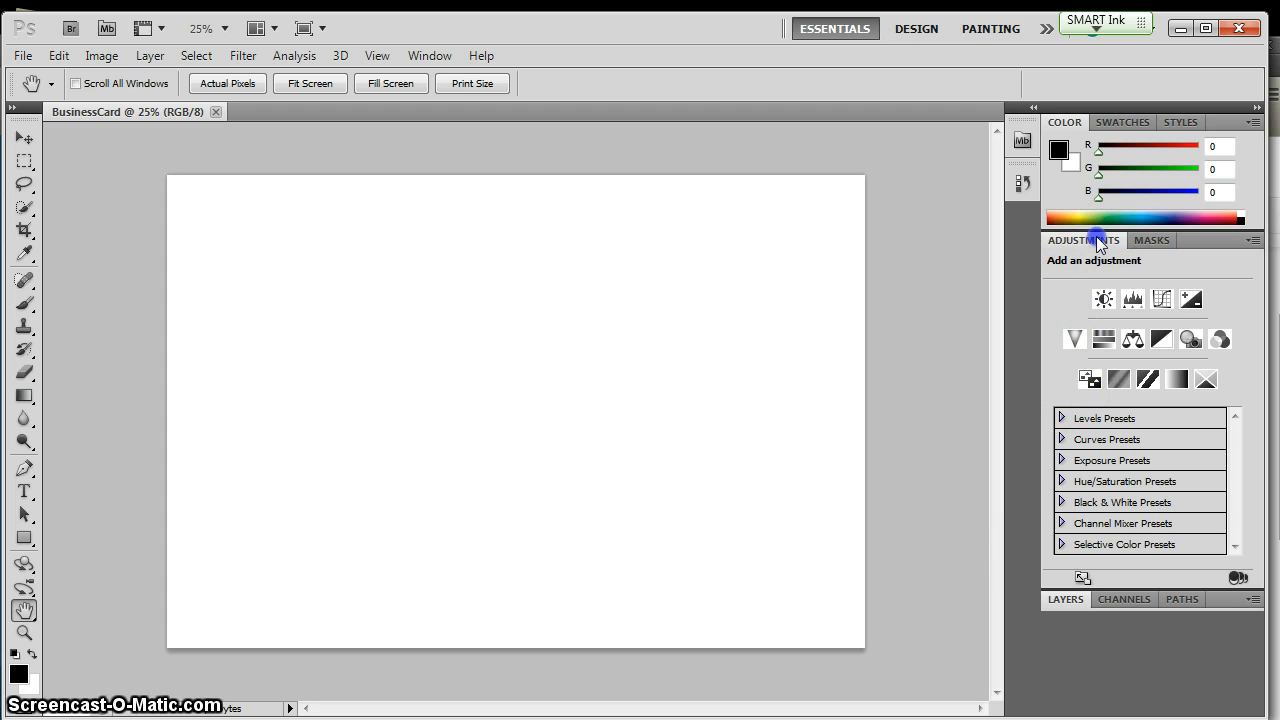
click(1096, 240)
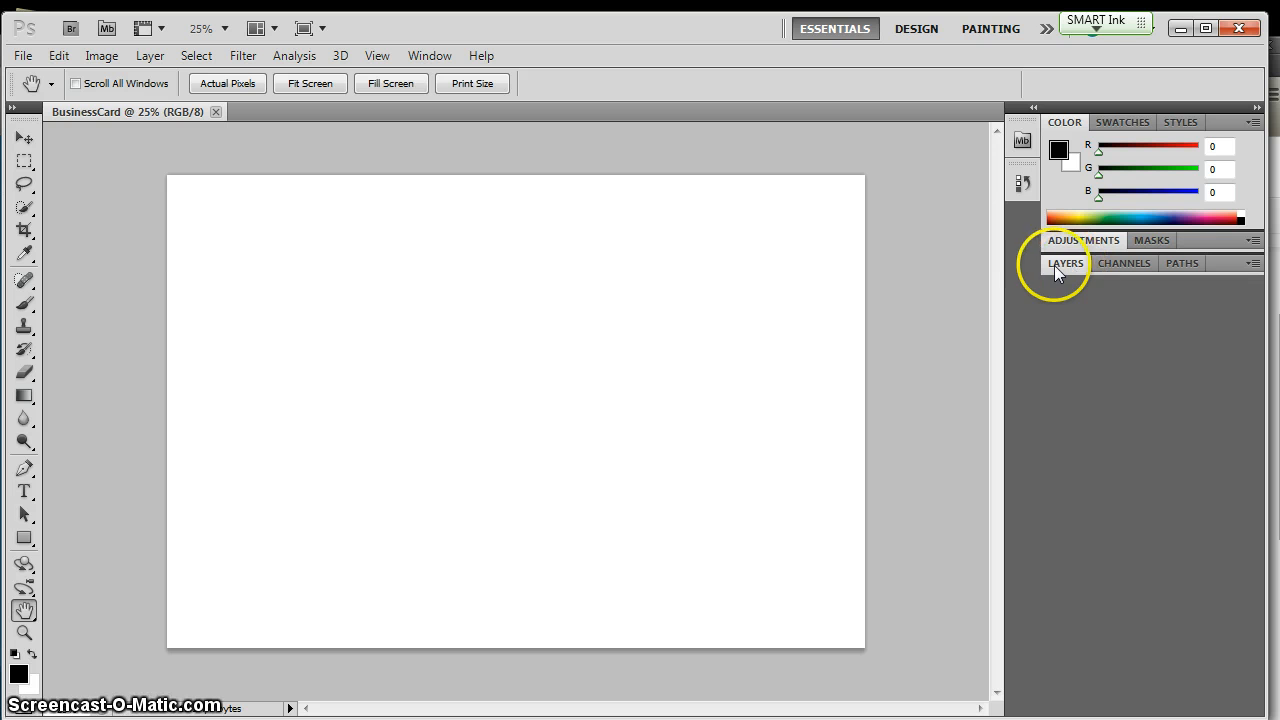
click(1071, 264)
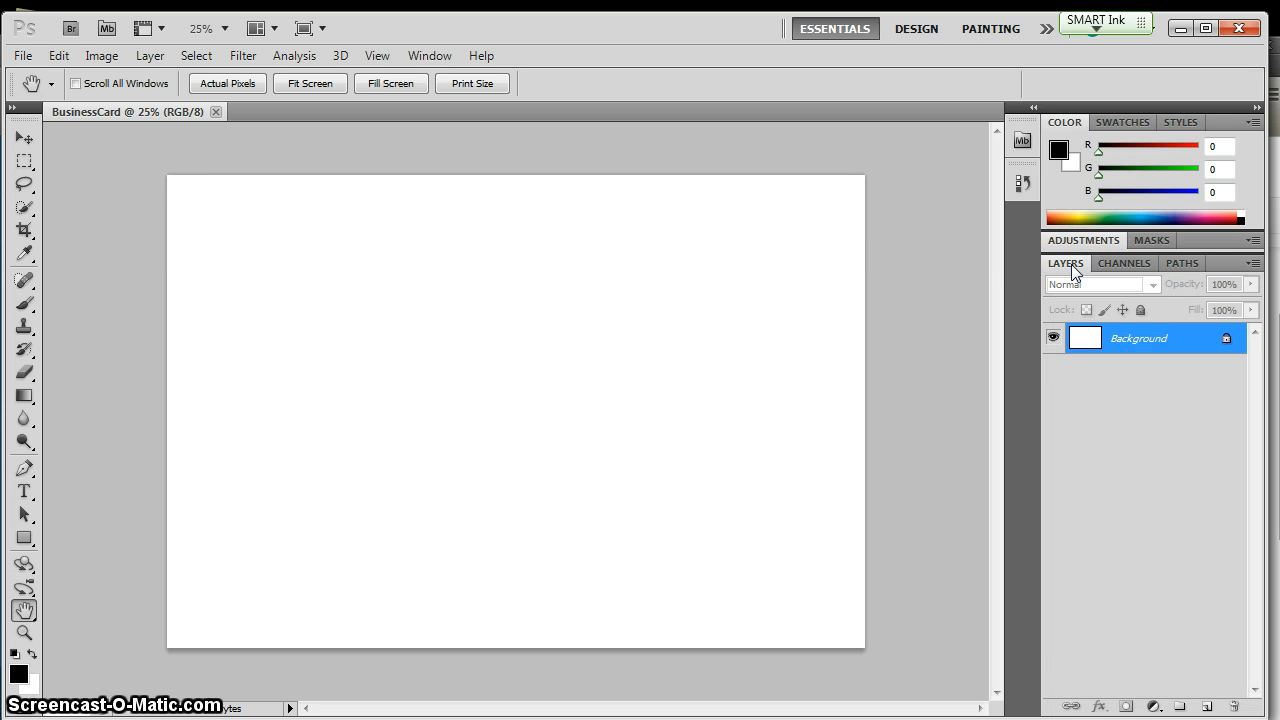
click(430, 56)
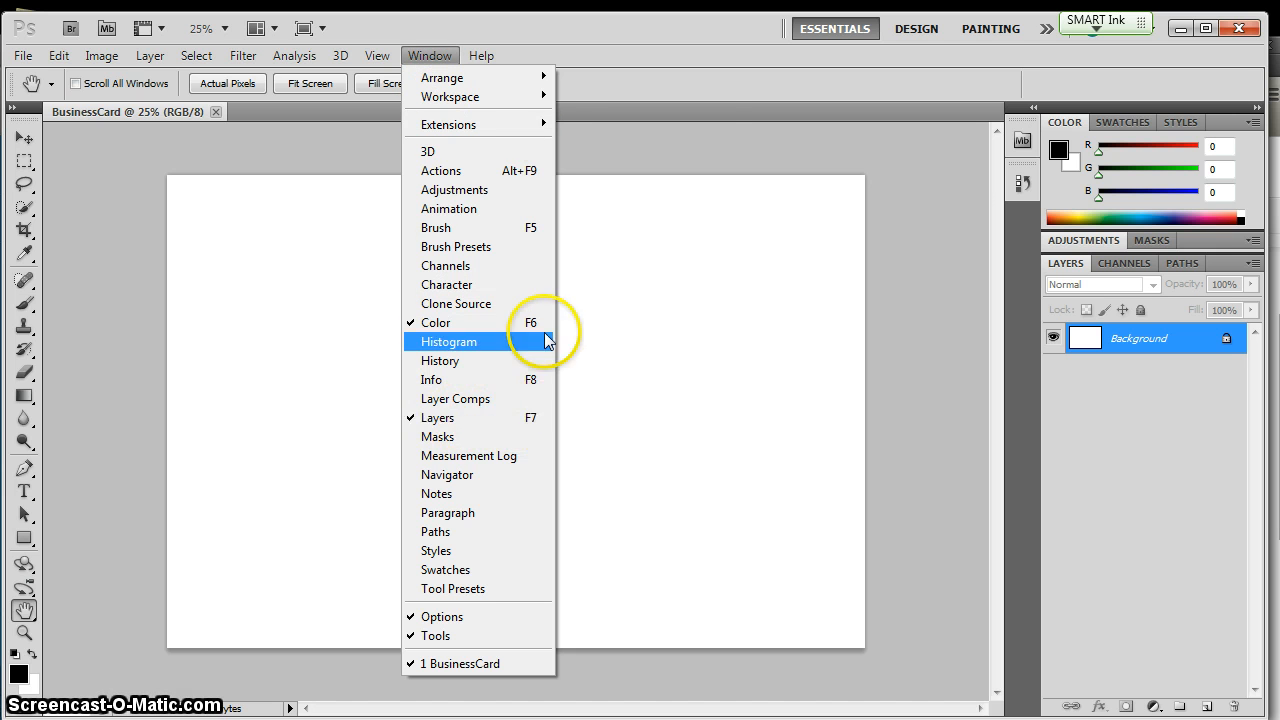
click(492, 18)
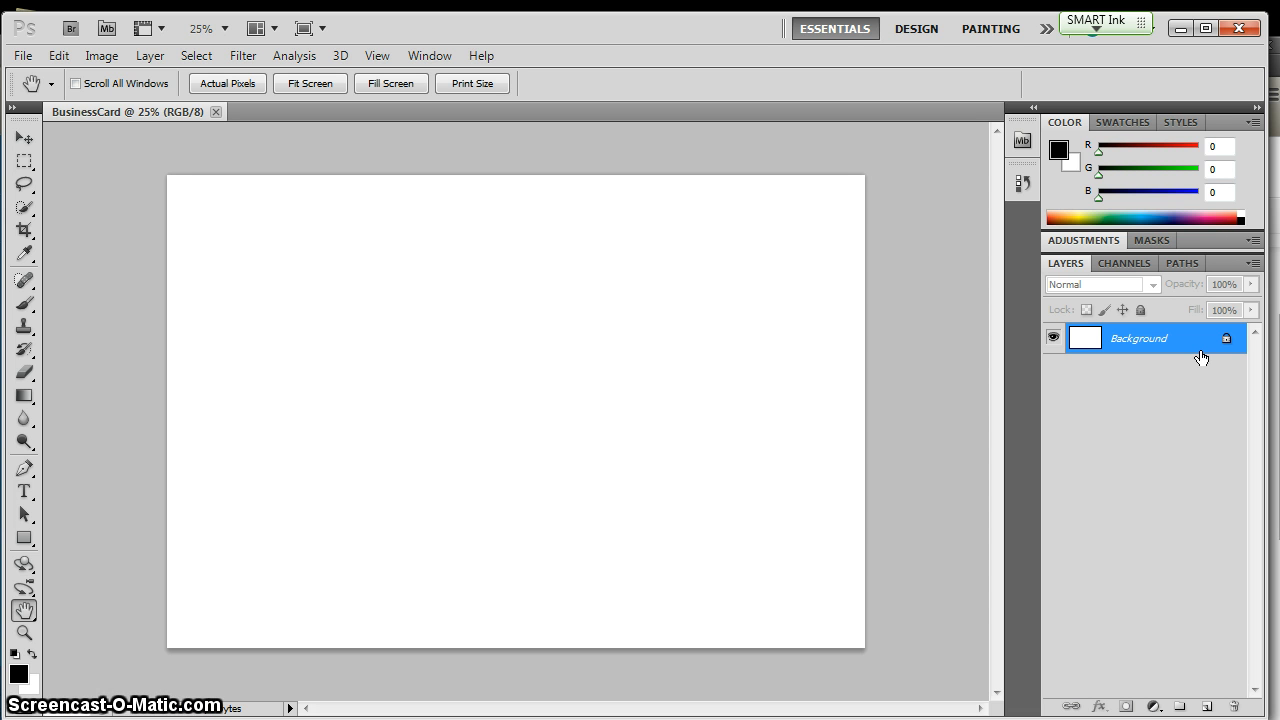
click(1118, 352)
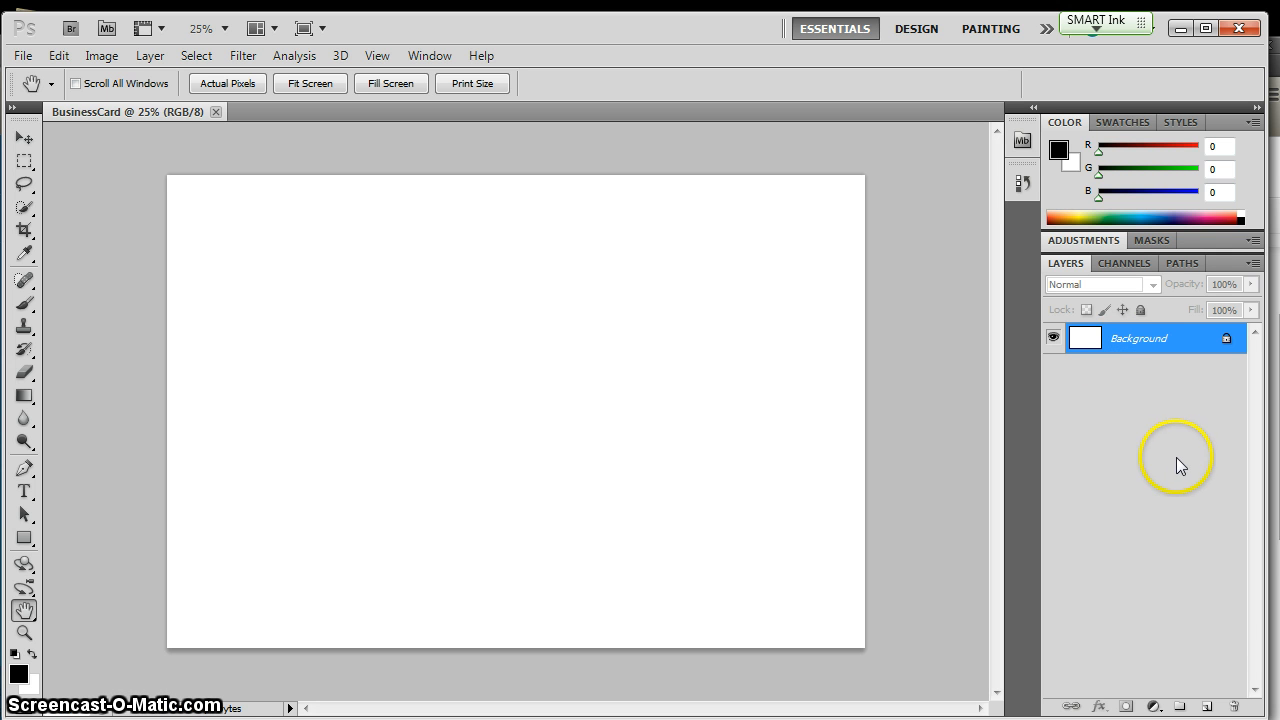
Add two new layers above the background, naming the lower one Gradient and the upper one Shapes
click(1208, 707)
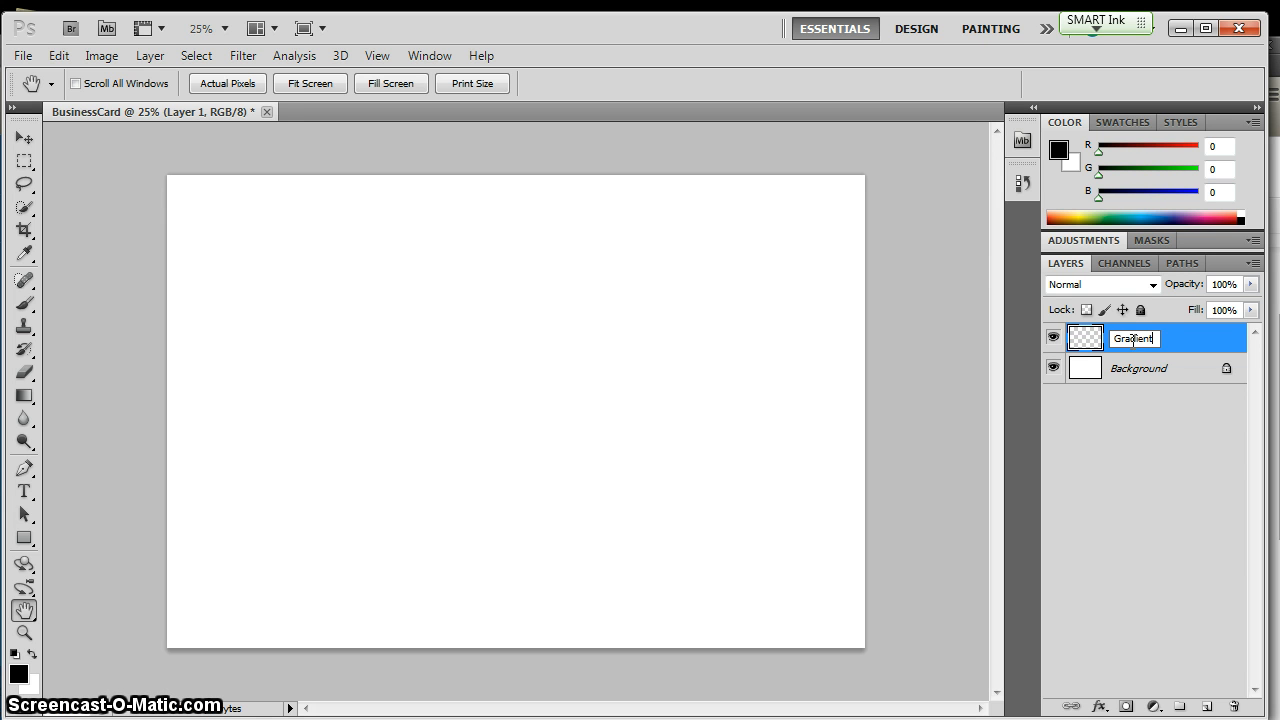
key(Return)
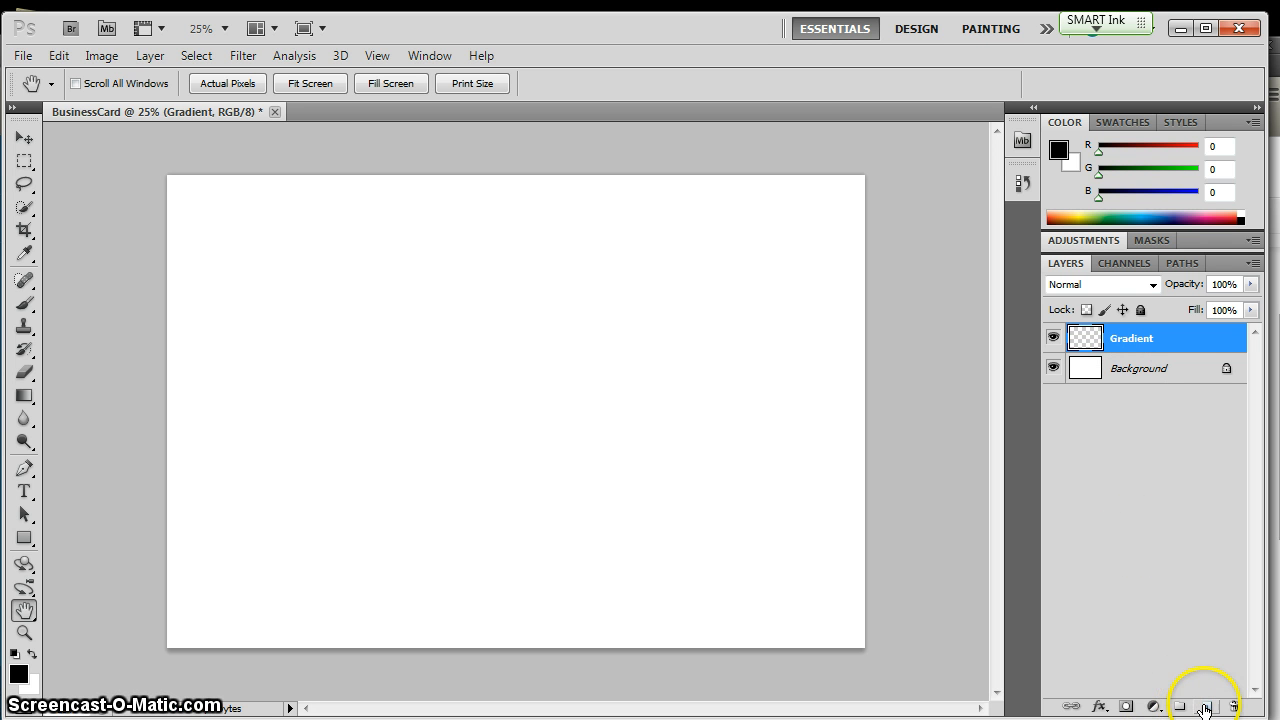
click(1207, 707)
double_click(1128, 340)
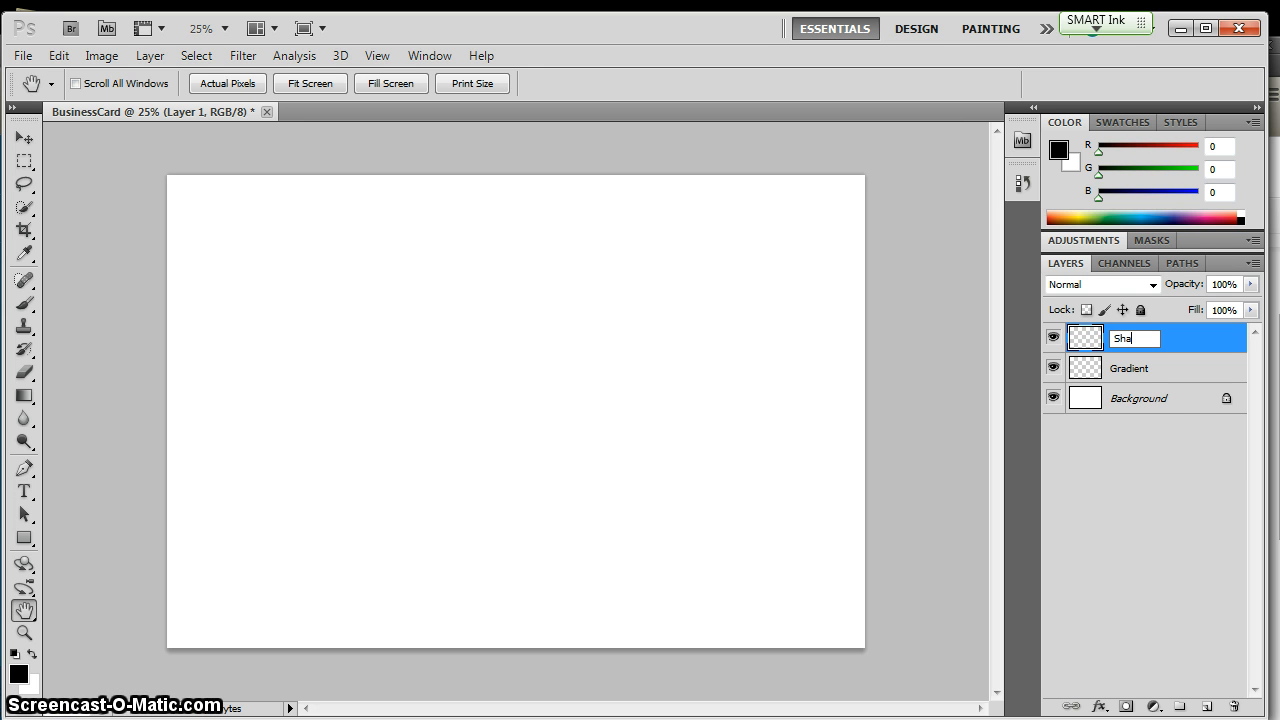
text(Shapes)
key(Return)
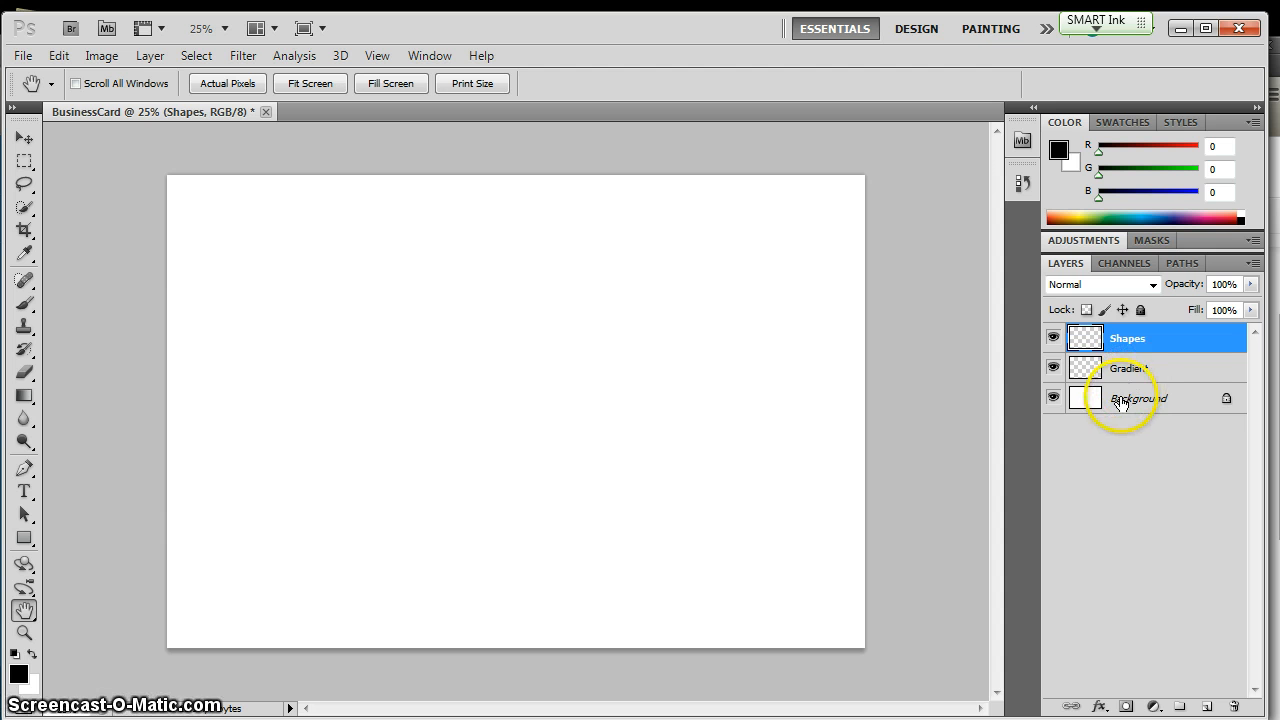
Activate the Brush tool and set the foreground colour to red, RGB 223, 10, 10
click(24, 303)
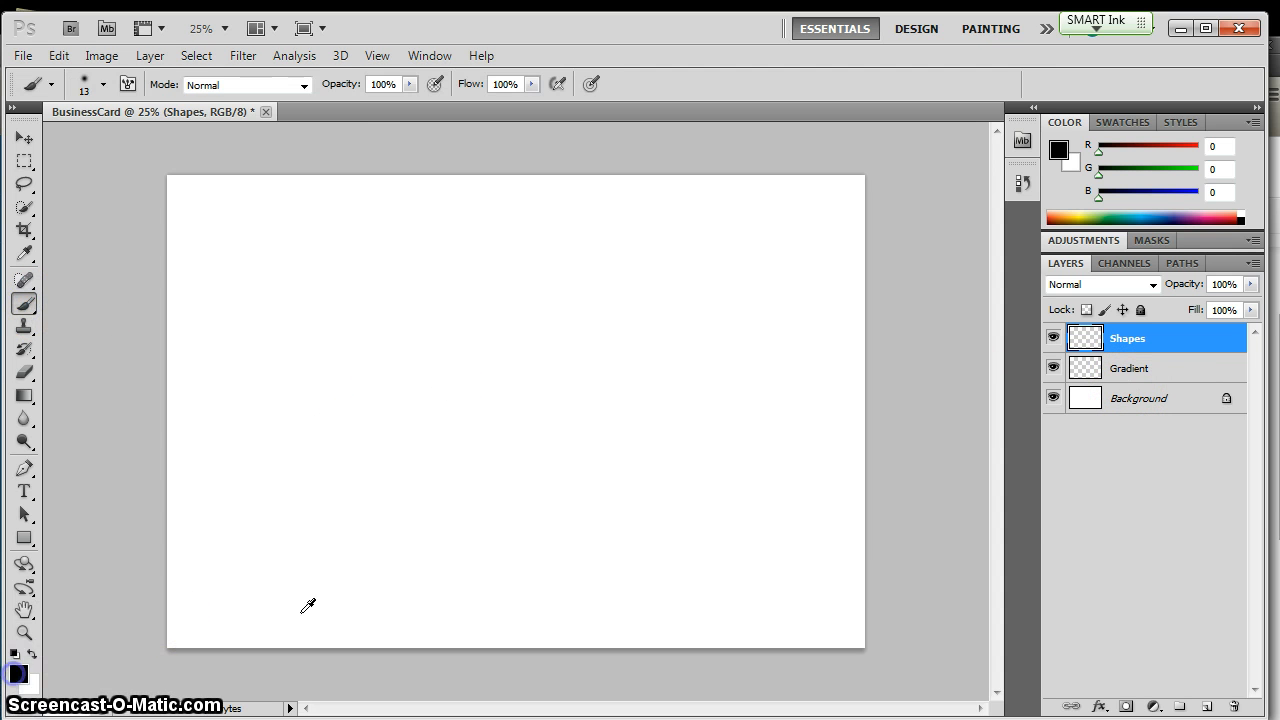
click(18, 672)
click(624, 292)
click(843, 254)
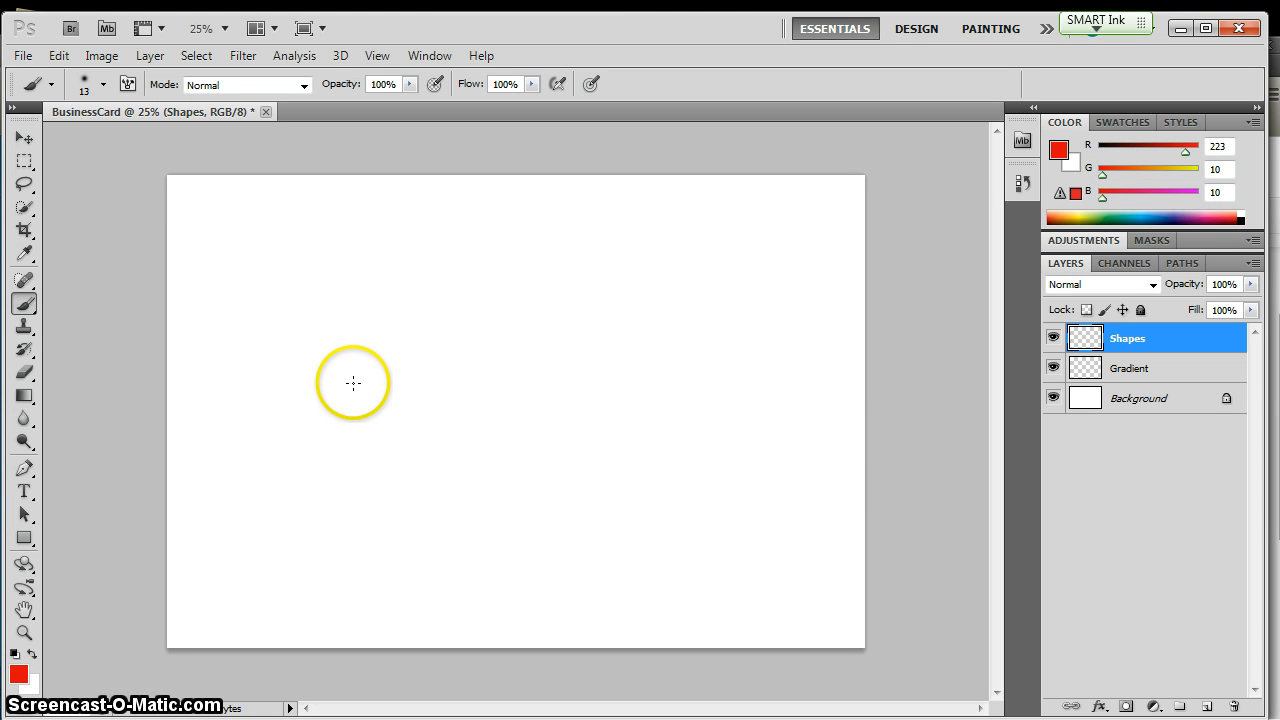
Enlarge the brush to 600 and paint a horizontal red stroke across the middle of the canvas on the Shapes layer
key(bracketright)
key(bracketright)
key(bracketright)
key(bracketright)
key(bracketright)
key(bracketright)
key(bracketright)
key(bracketright)
drag(309, 386, 849, 391)
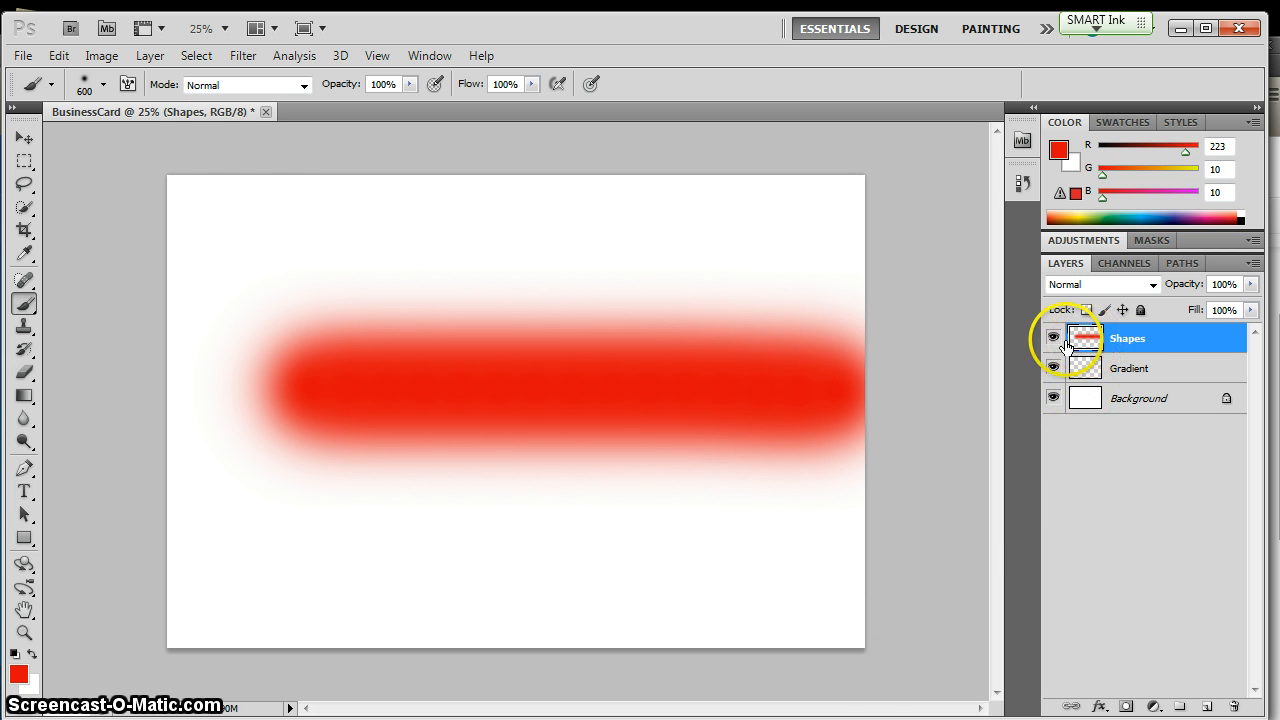
On the Gradient layer, paint a horizontal blue stroke, RGB 15, 10, 223, across the canvas slightly above the red stroke
click(1086, 368)
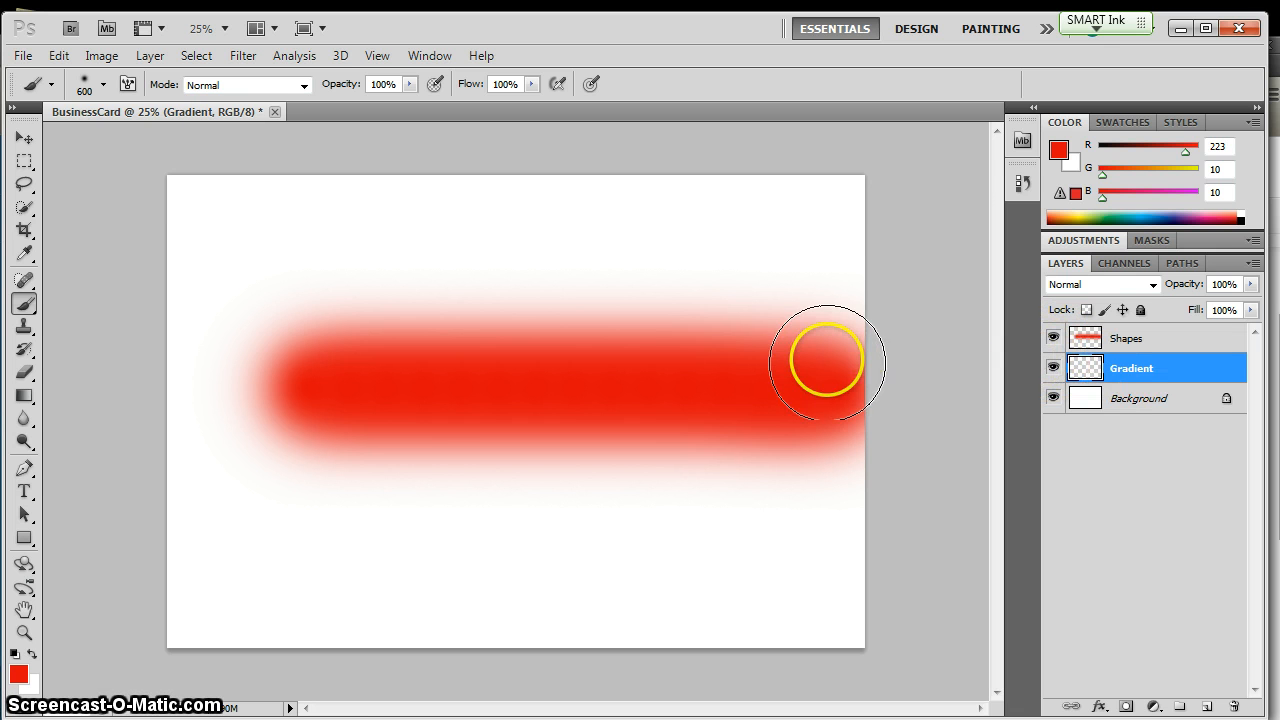
click(18, 673)
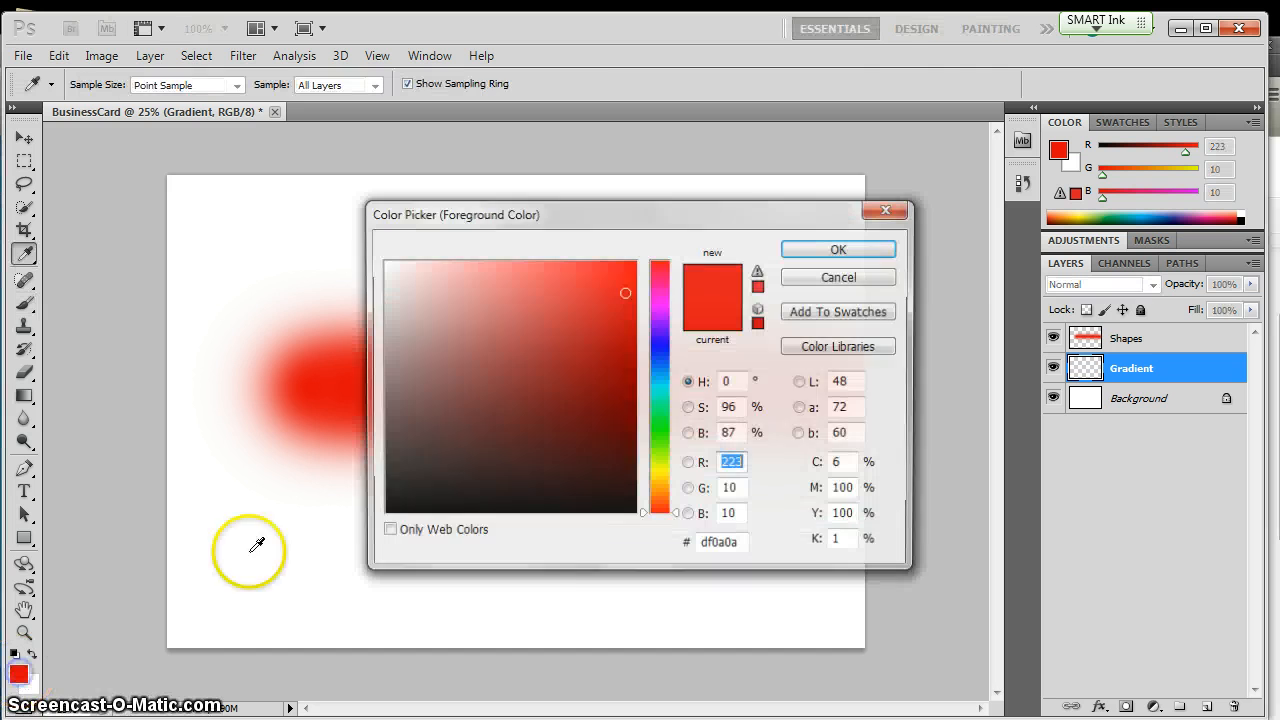
click(662, 344)
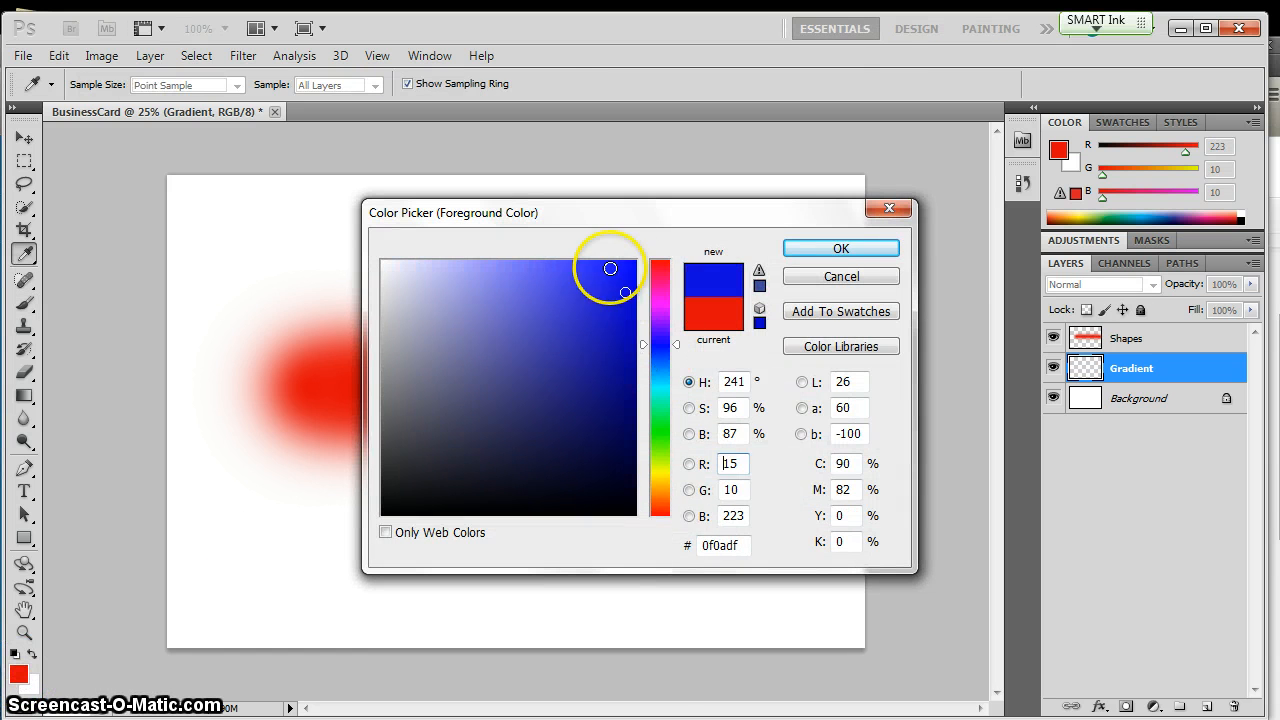
click(833, 249)
shift+click(297, 371)
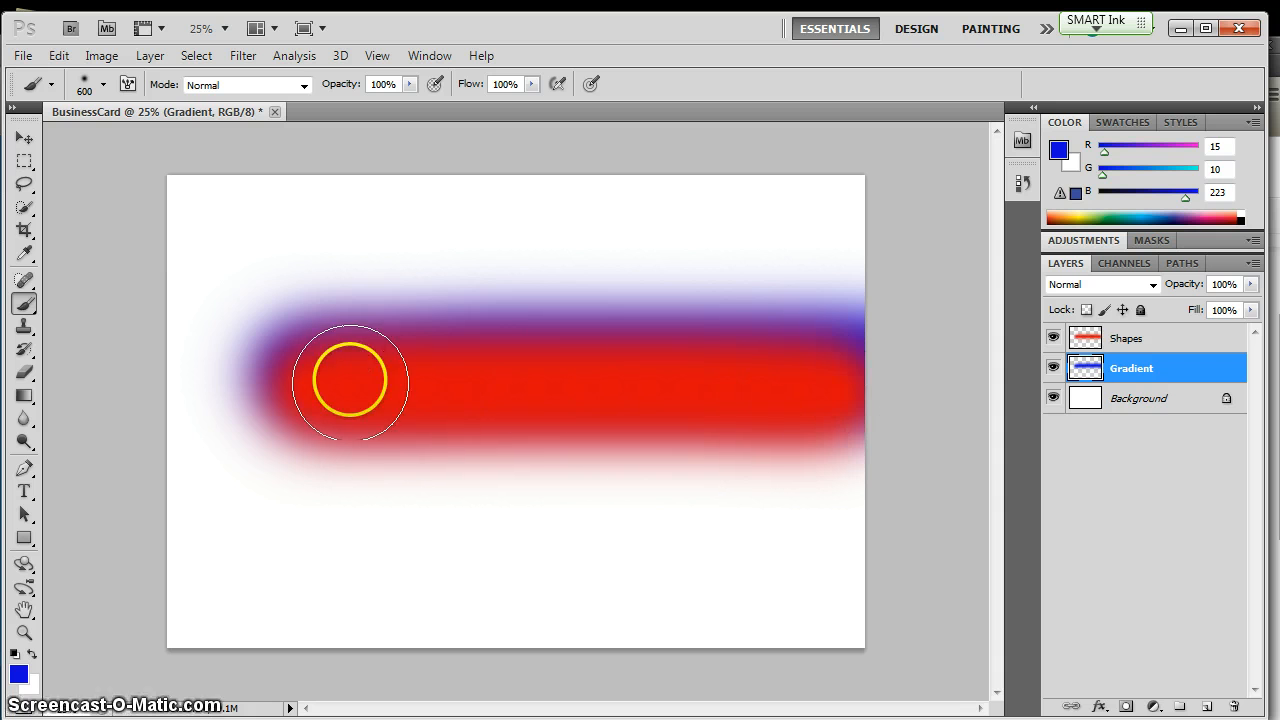
Hide and reshow the Shapes layer to view the blue stroke, and consult the skills list in the Media9_TradingCard document
click(1053, 342)
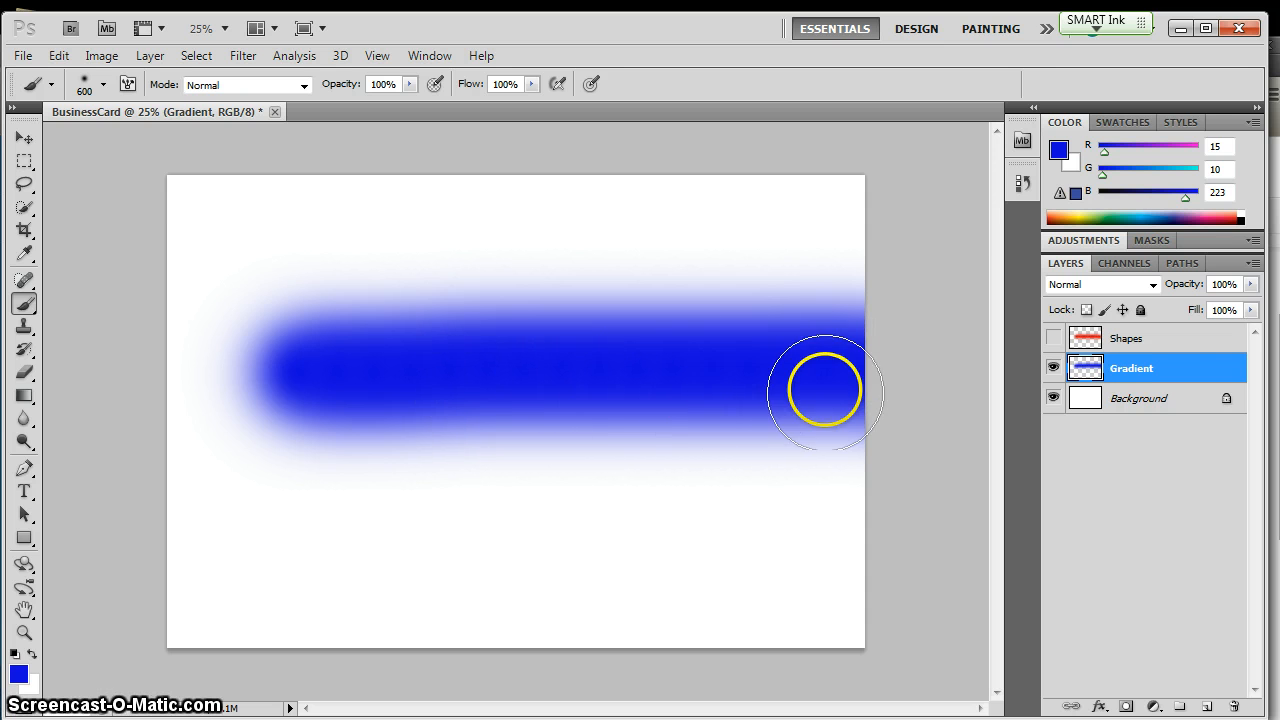
click(1053, 338)
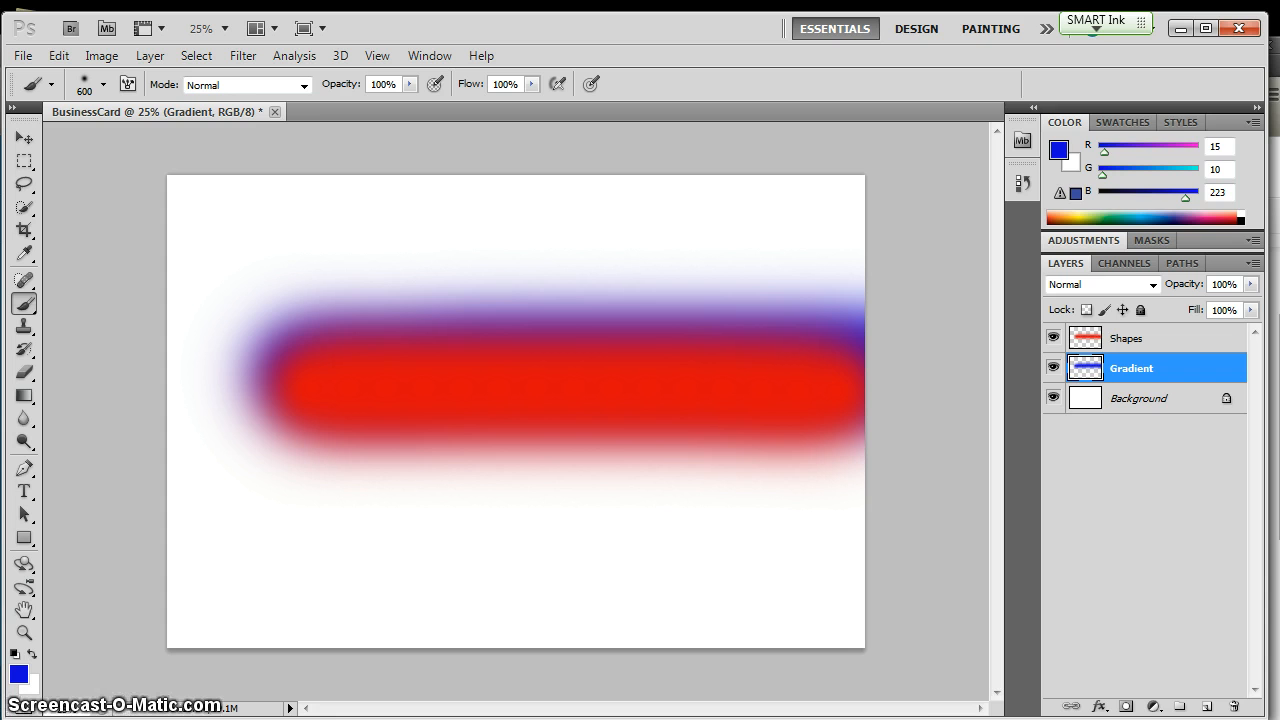
key(alt+Tab)
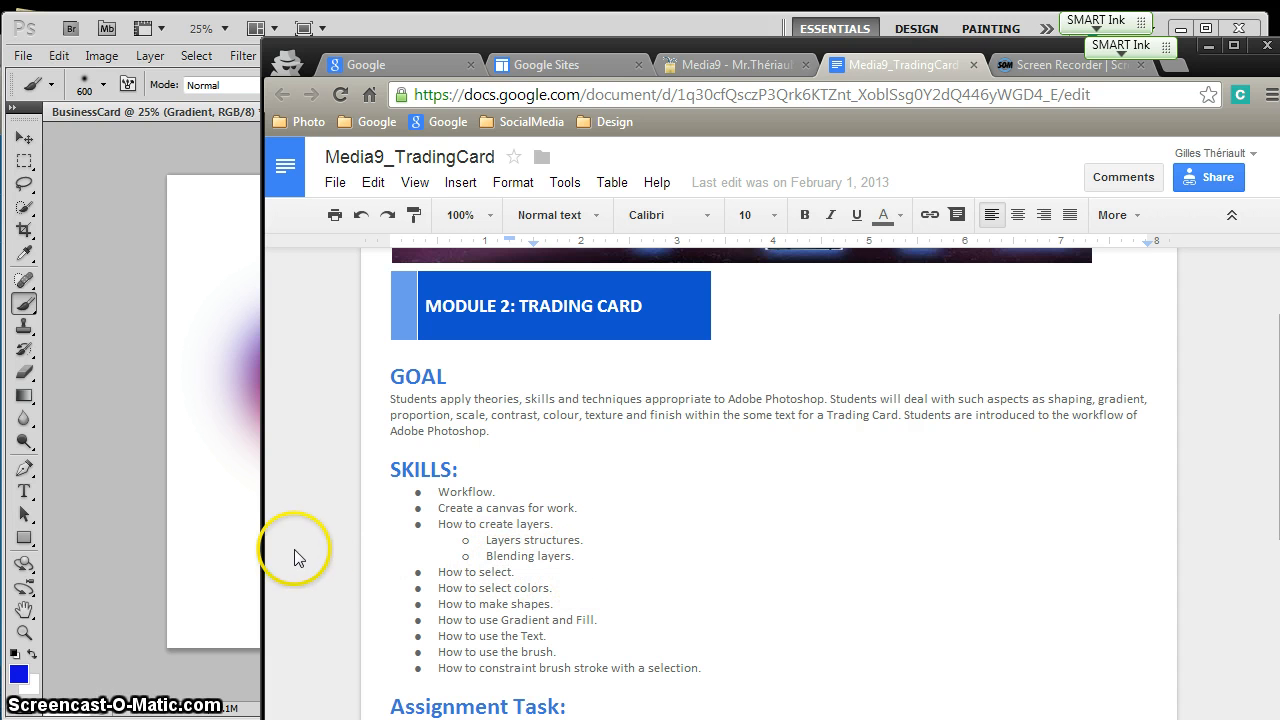
click(212, 541)
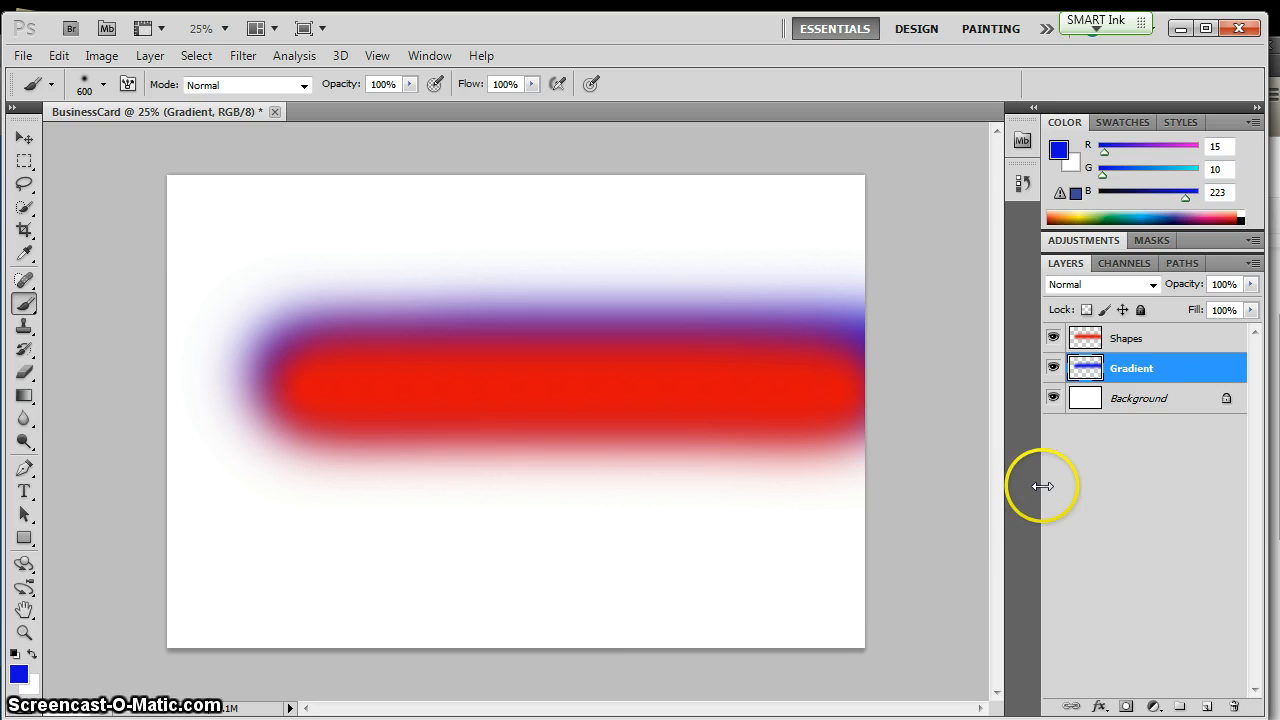
Set the Shapes layer's blending mode to Multiply
click(1130, 342)
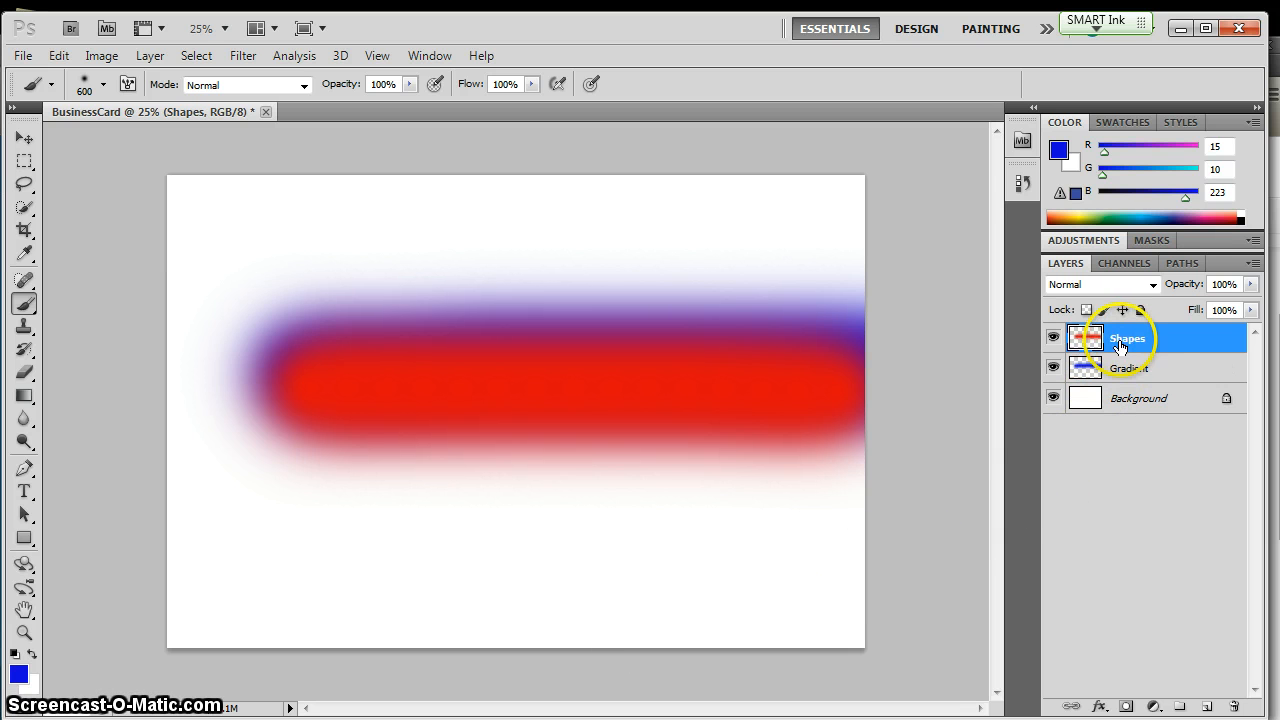
click(1153, 286)
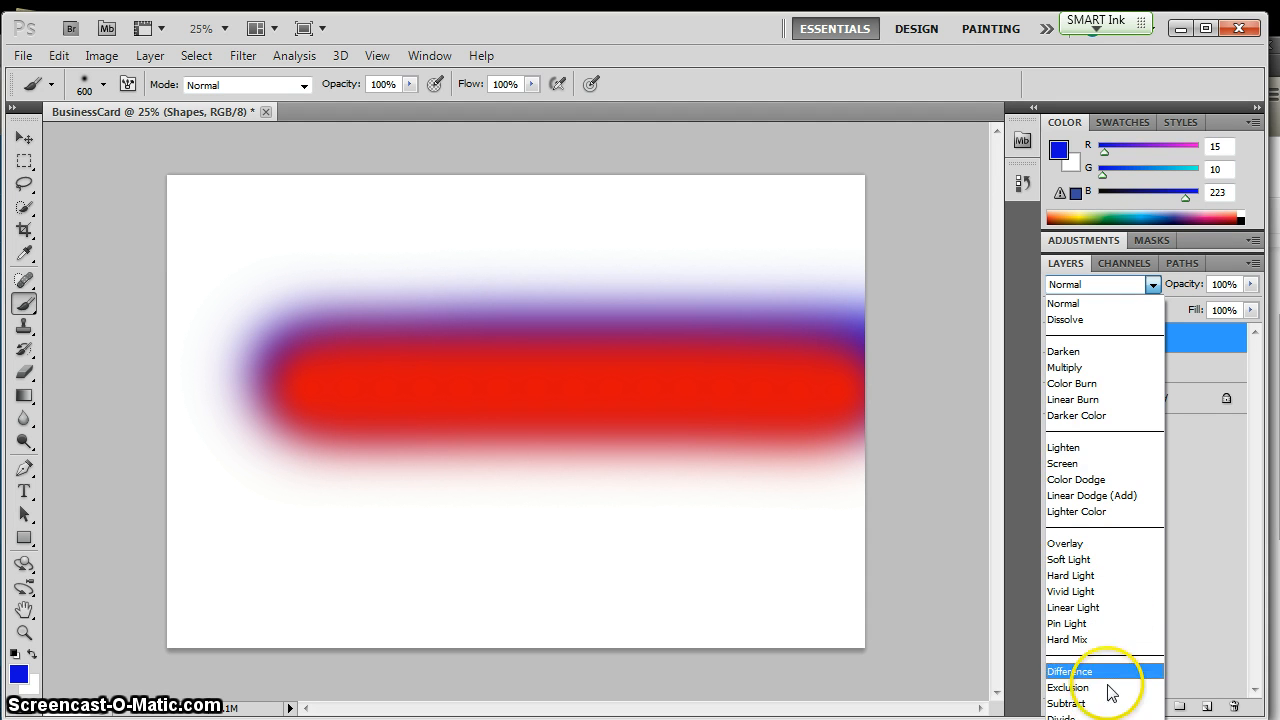
click(1098, 375)
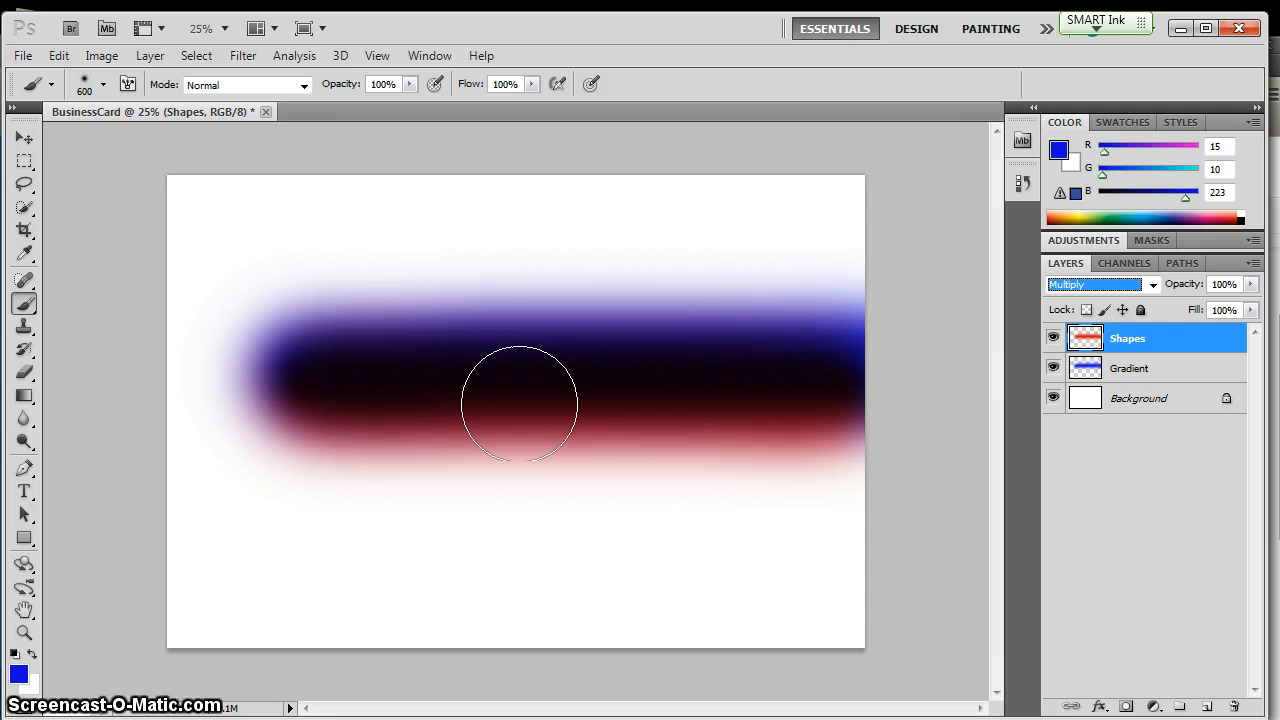
Hide the Shapes layer and set the brush's foreground colour to green, RGB 64, 222, 78
click(1054, 339)
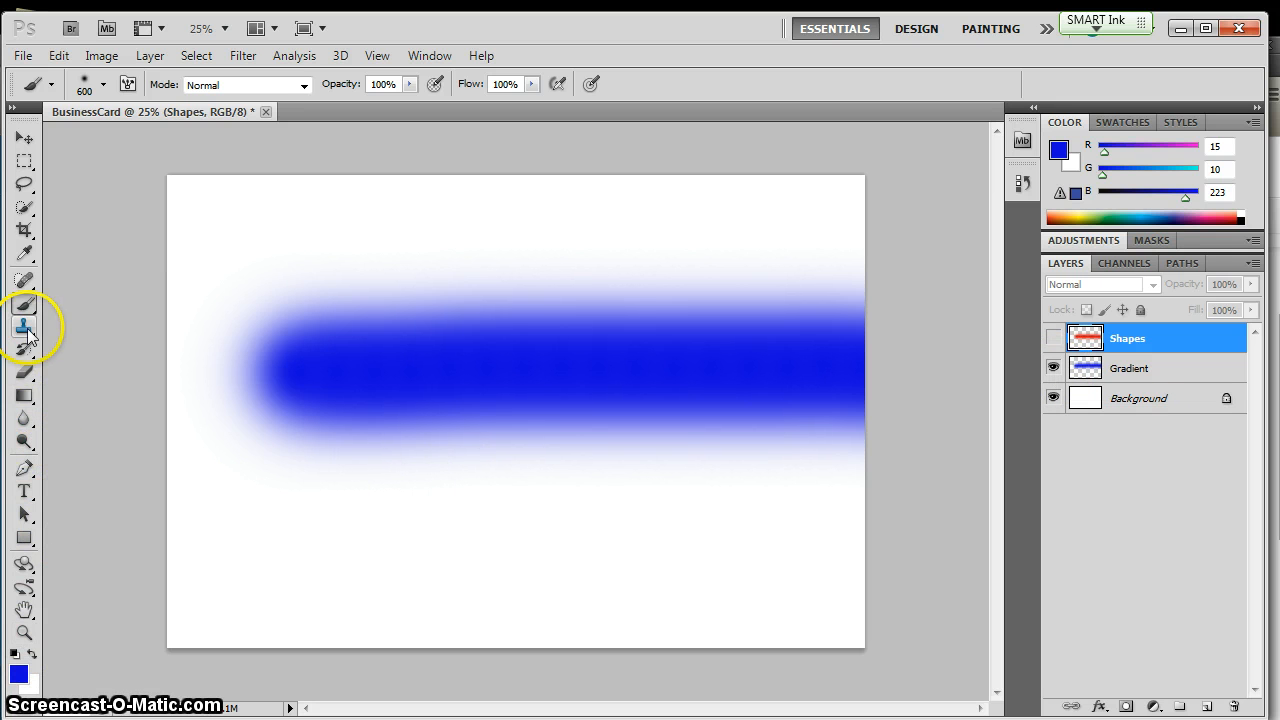
key(i)
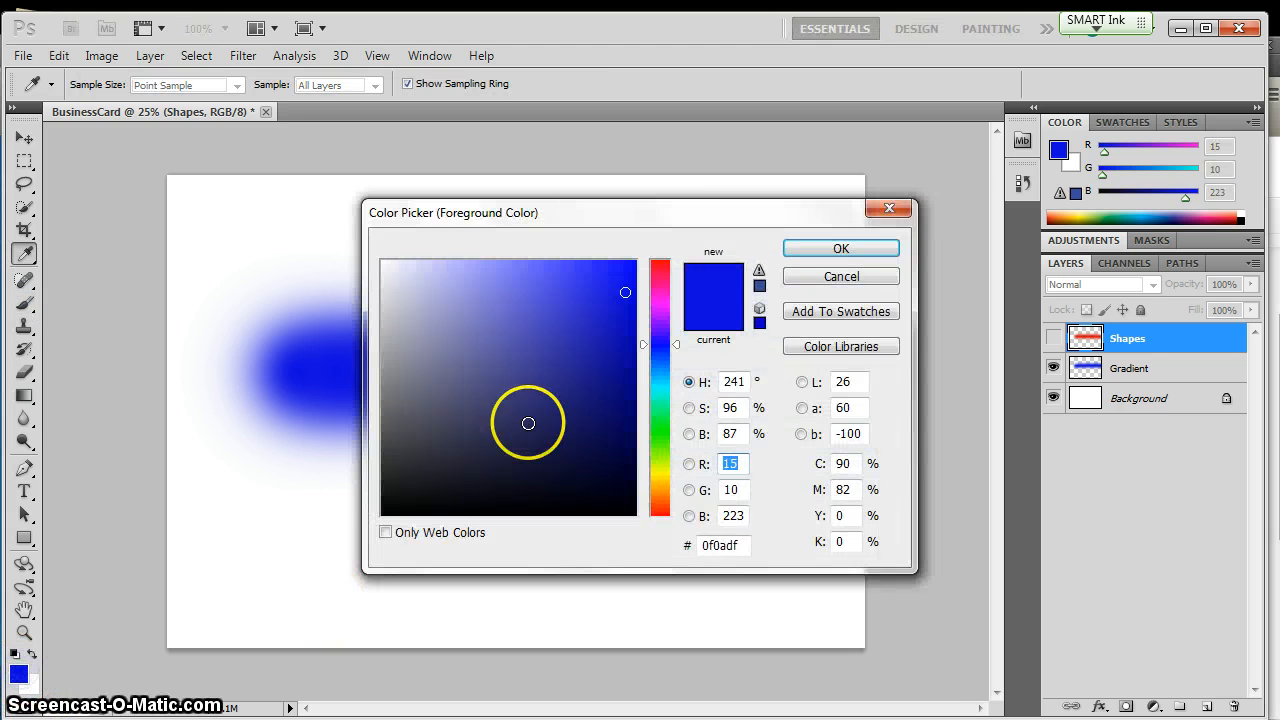
click(657, 427)
click(588, 298)
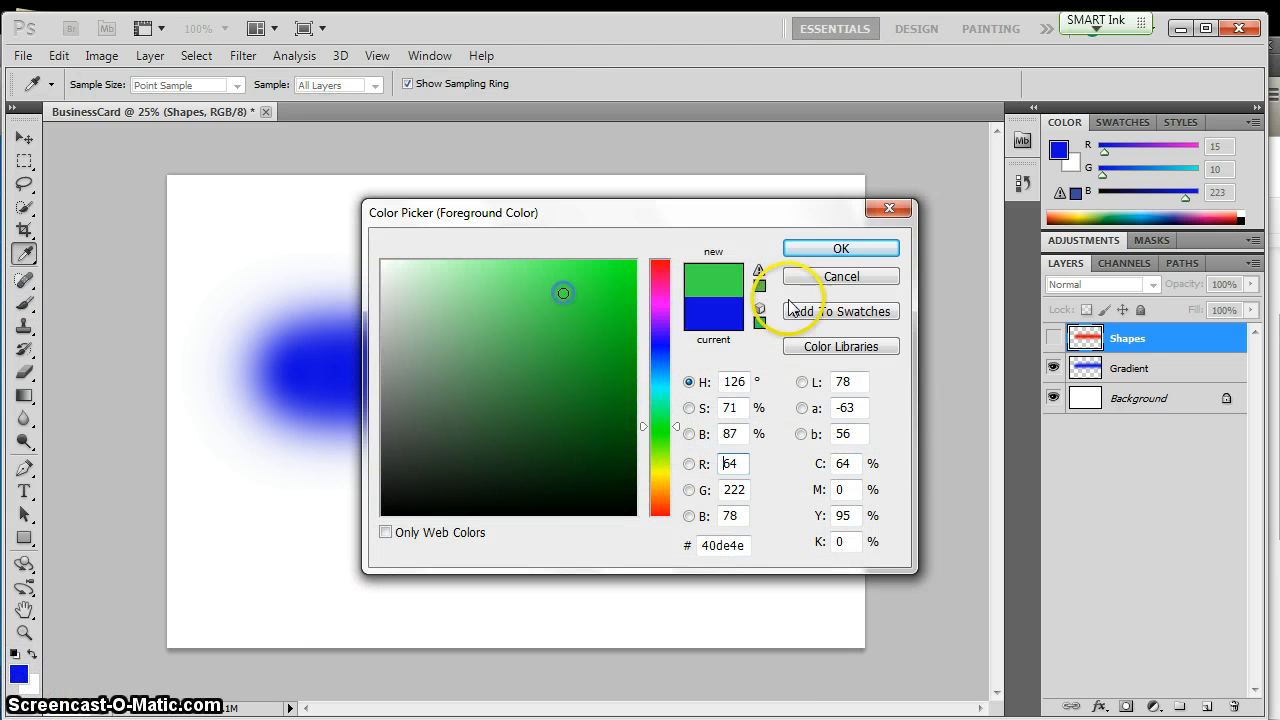
click(845, 248)
key(b)
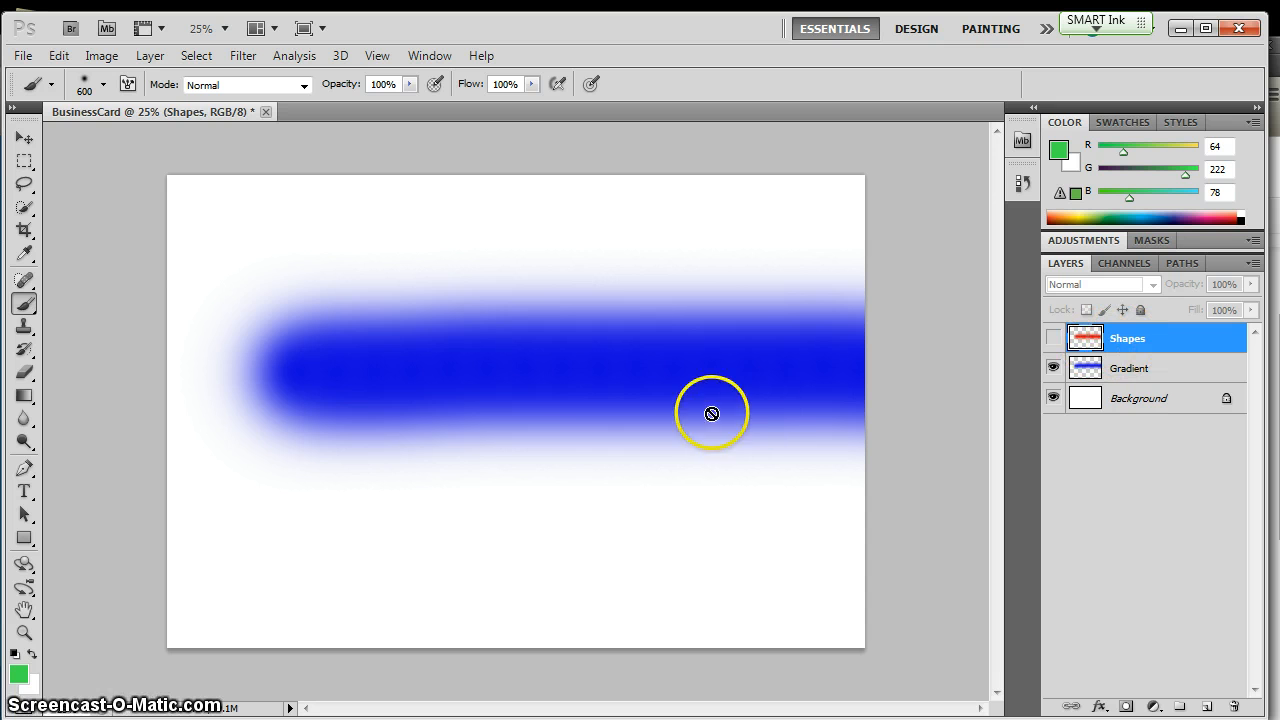
Show the Shapes layer again and paint a diagonal green stroke across the blue one on the Gradient layer
click(1050, 340)
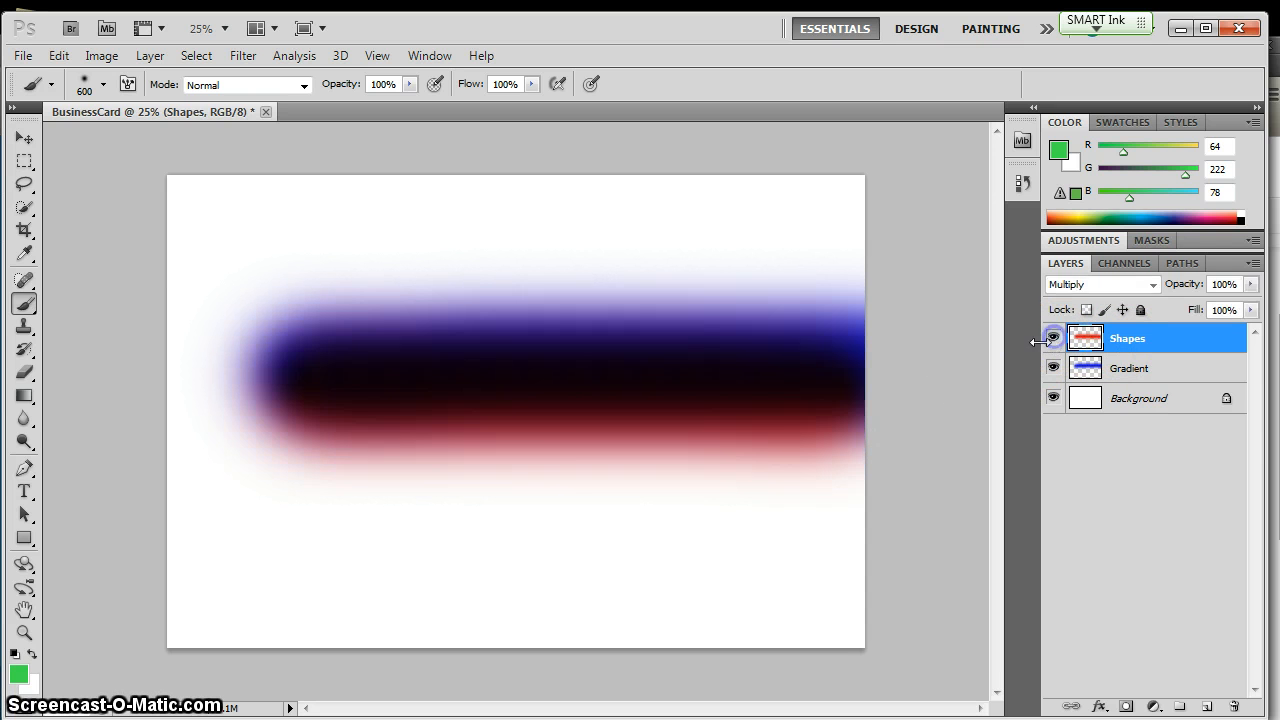
click(1128, 368)
drag(429, 504, 427, 508)
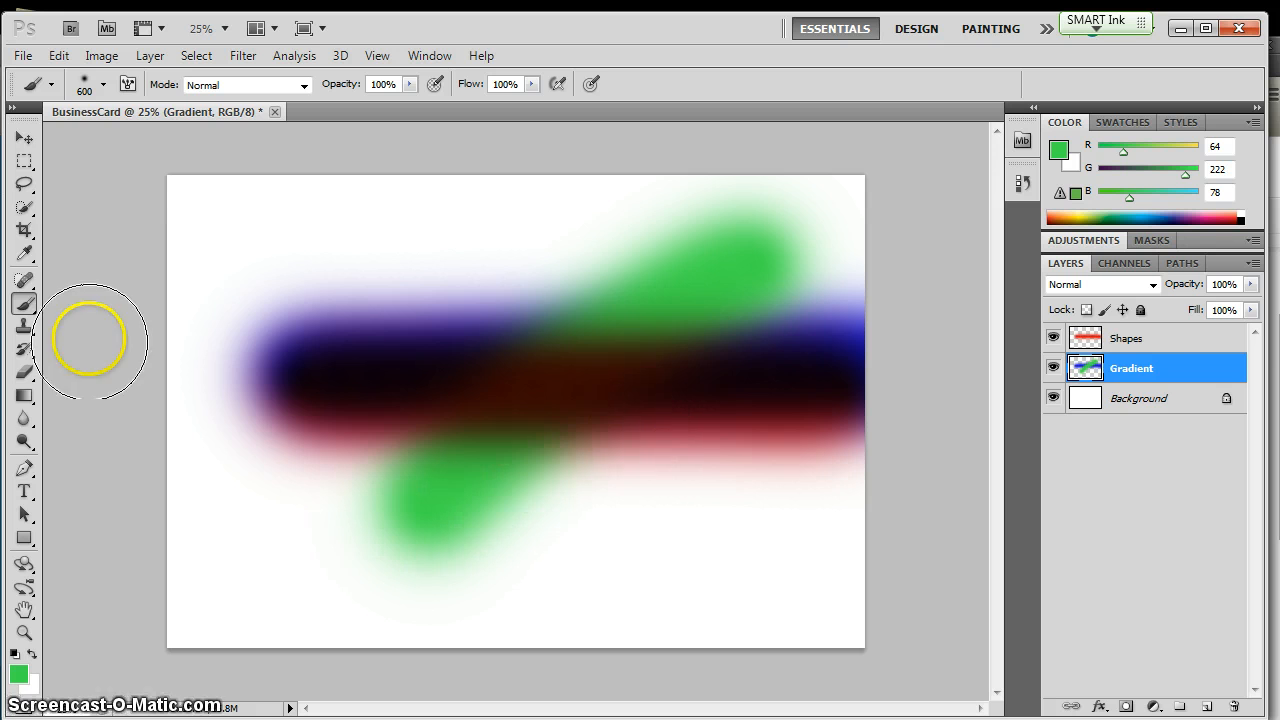
Activate the Move tool, then hide and reshow the Shapes layer to compare the strokes with and without blending
click(24, 137)
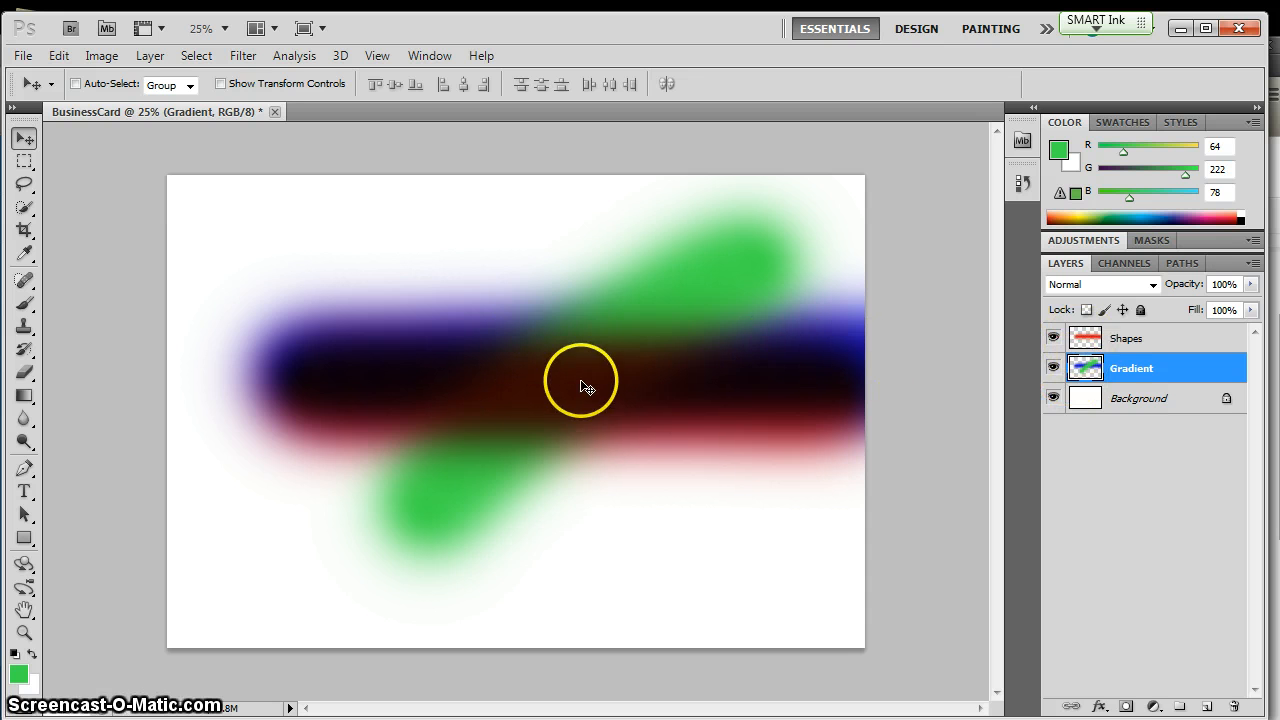
click(1053, 338)
click(519, 361)
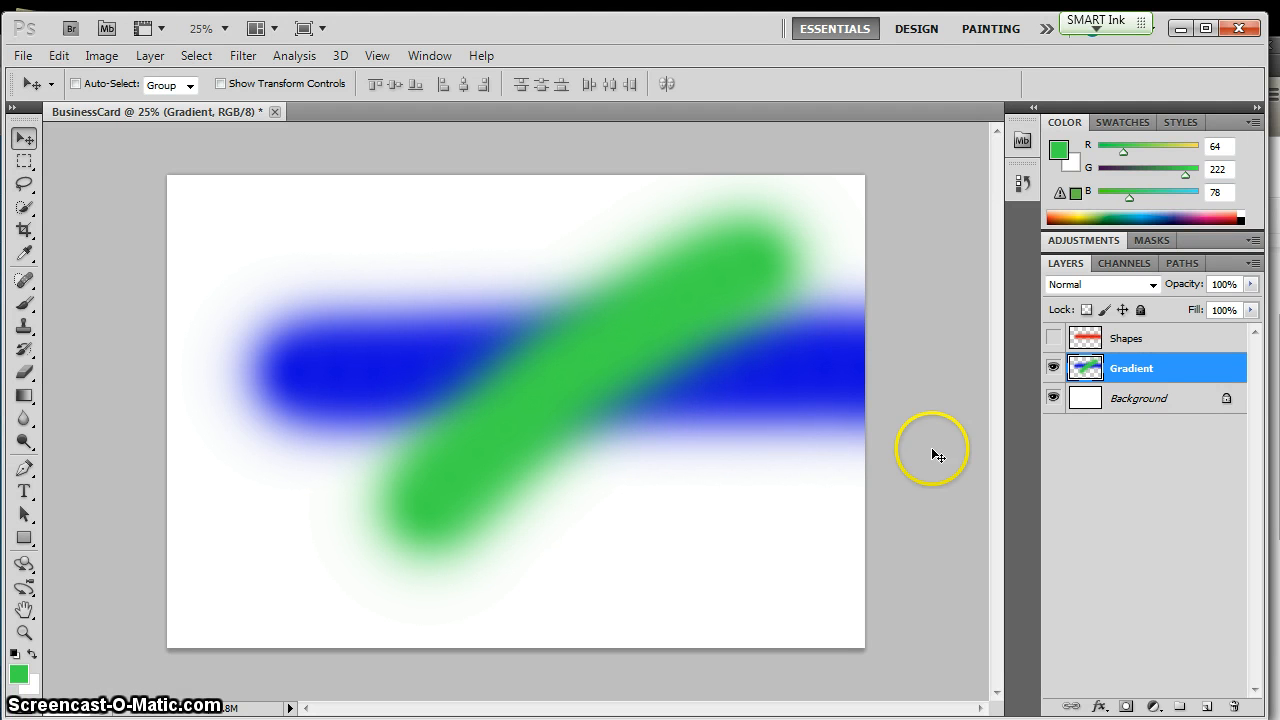
click(1053, 338)
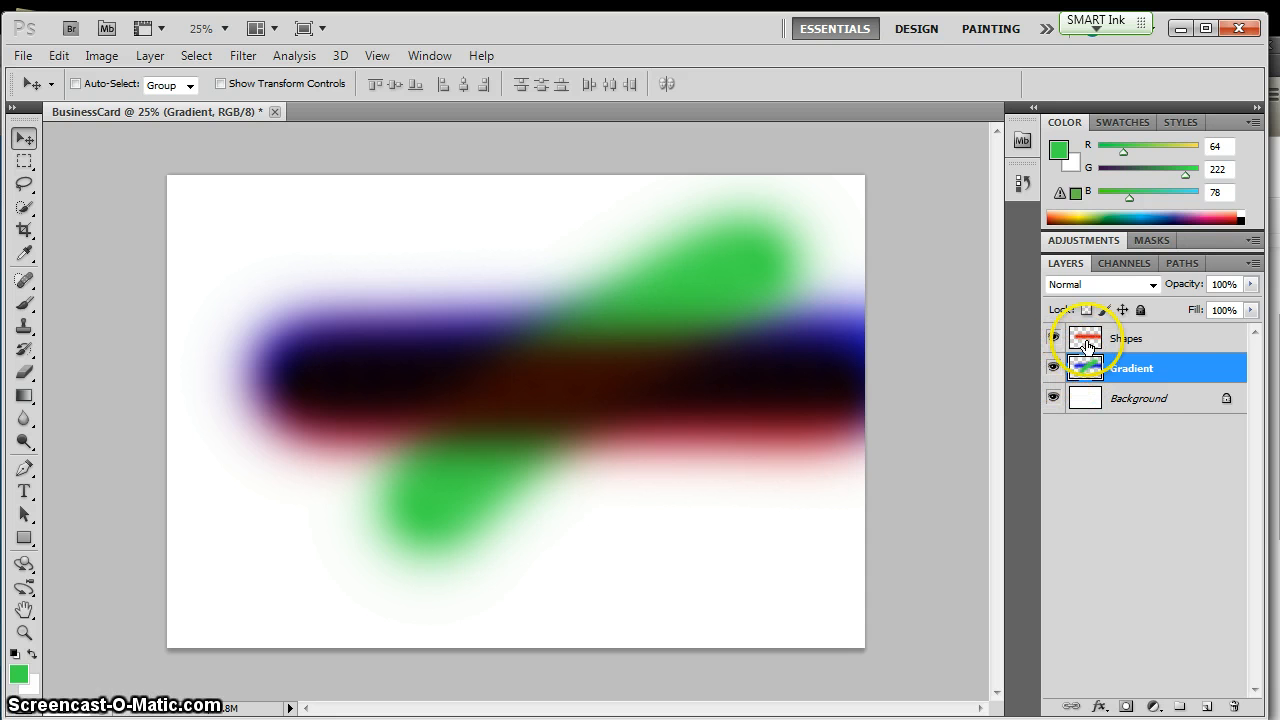
Try the Screen blending mode on the Shapes layer, and set it to Overlay
click(1088, 343)
click(1140, 285)
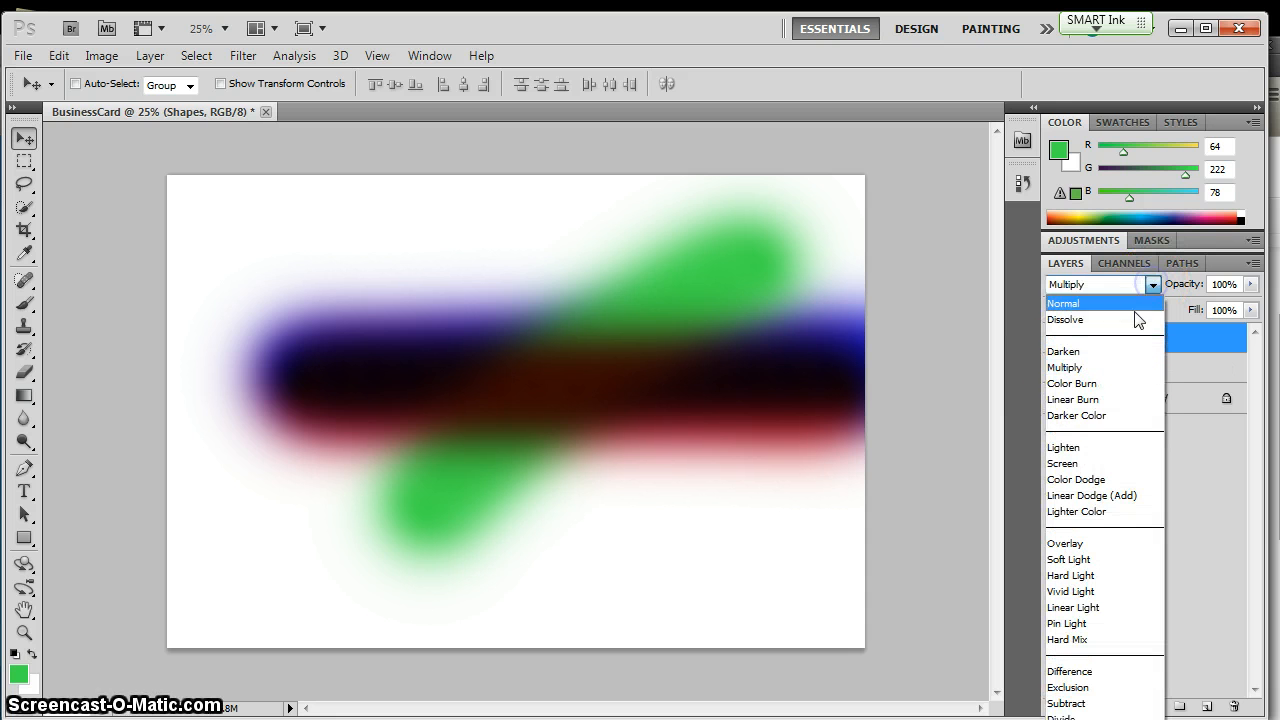
click(1089, 461)
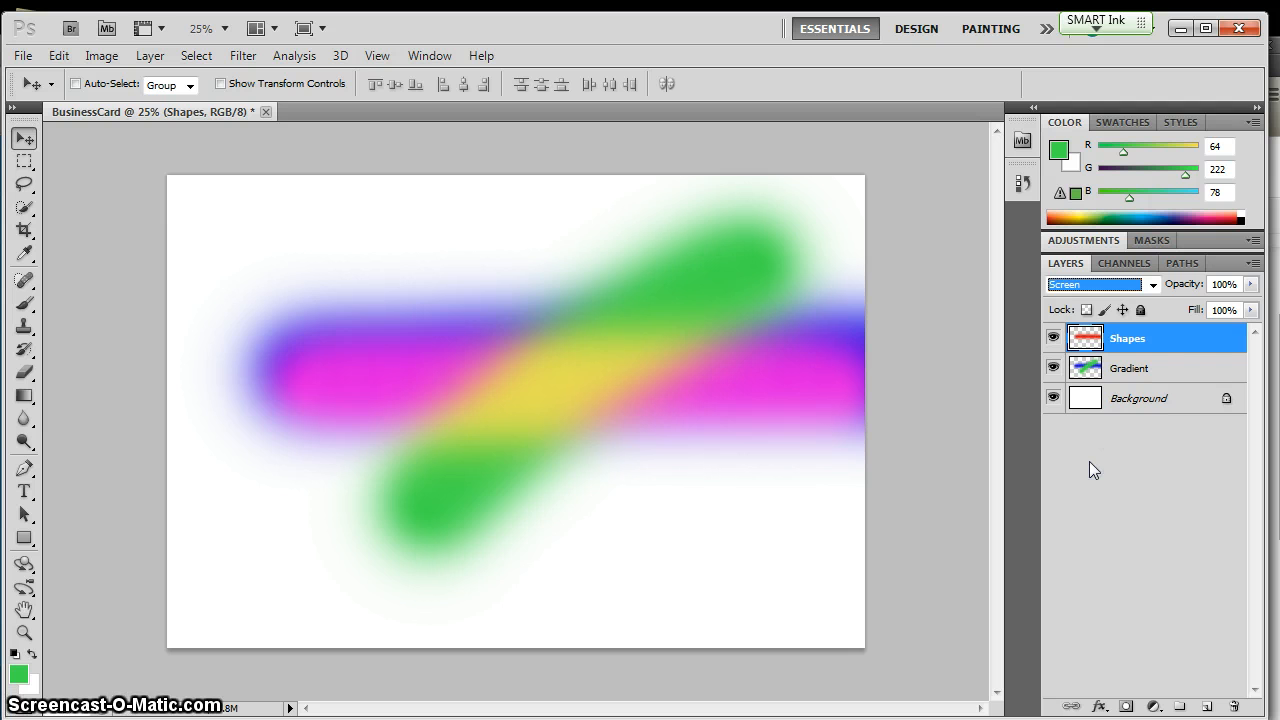
click(1152, 285)
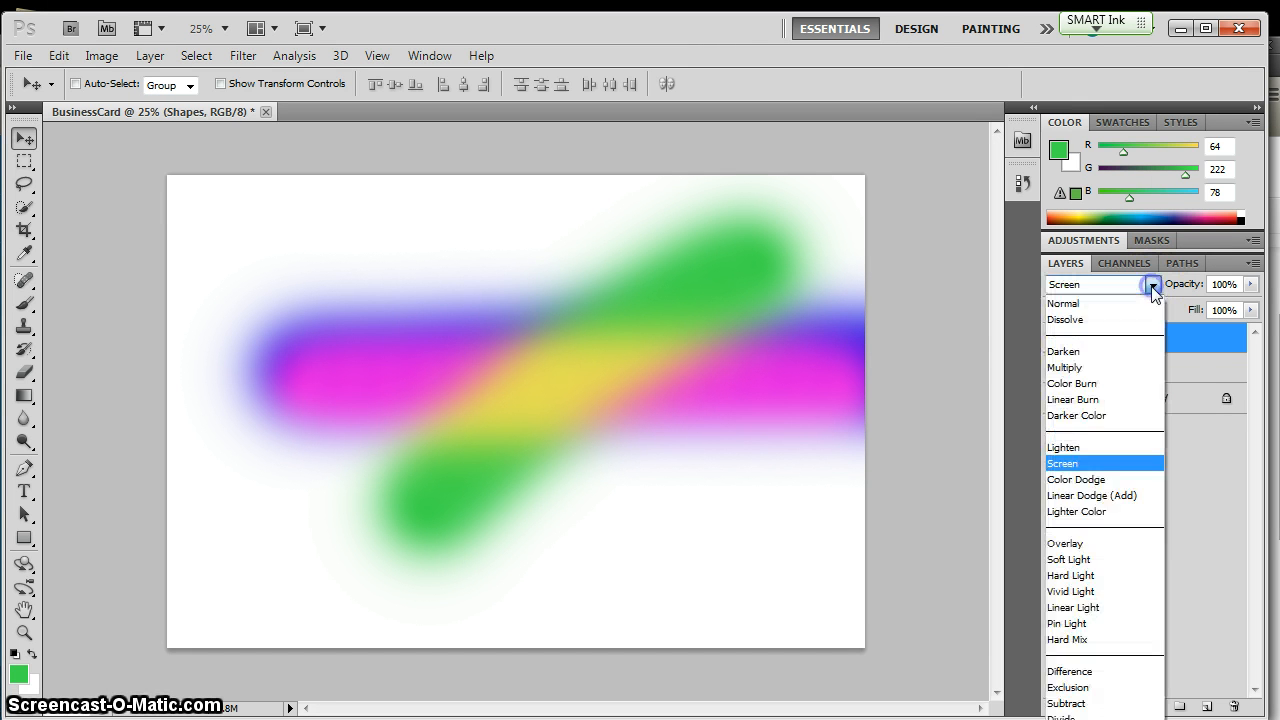
click(1086, 543)
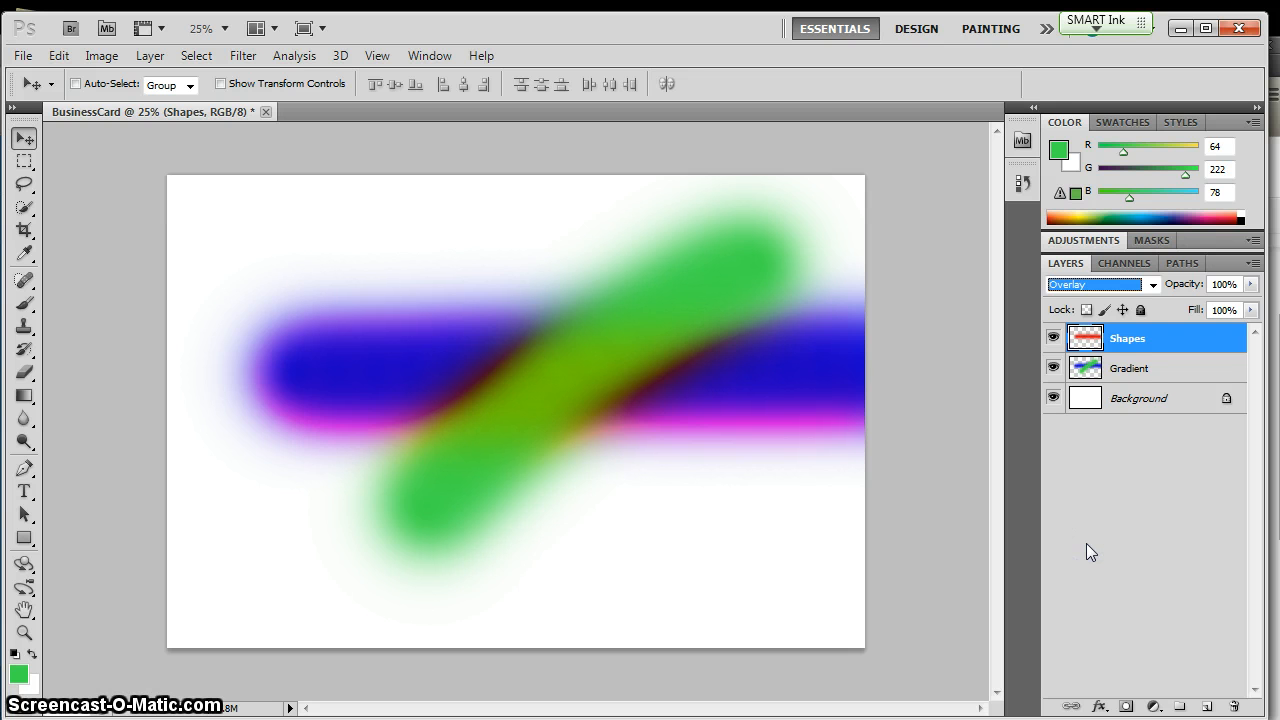
Check the Media9_TradingCard document, return to Photoshop and begin saving BusinessCard.psd on the Data (D:) drive
key(alt+Tab)
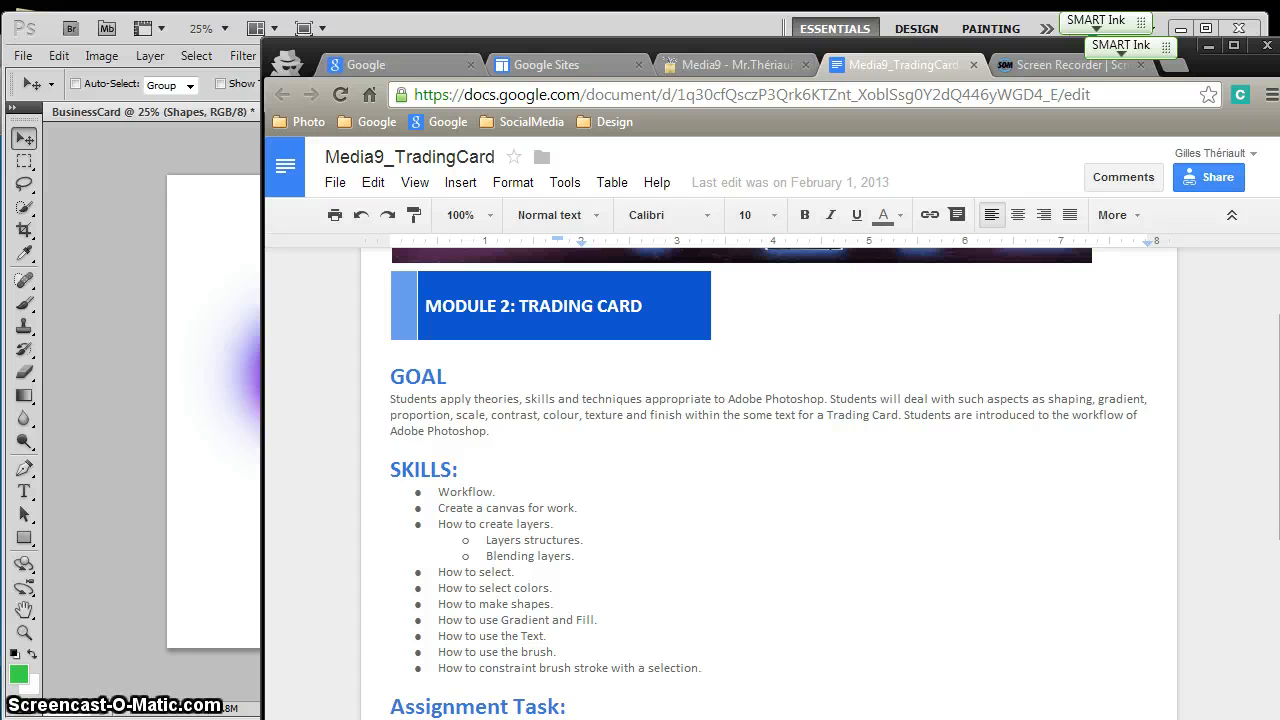
click(205, 575)
click(23, 56)
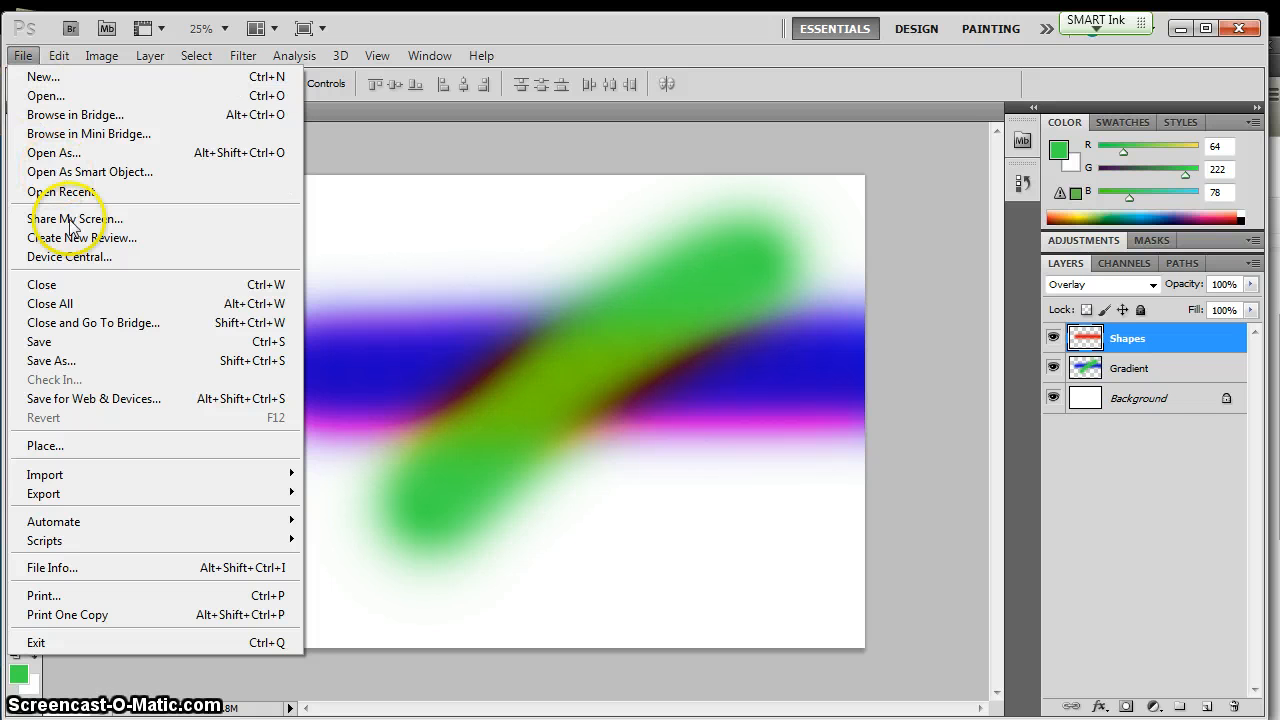
click(86, 349)
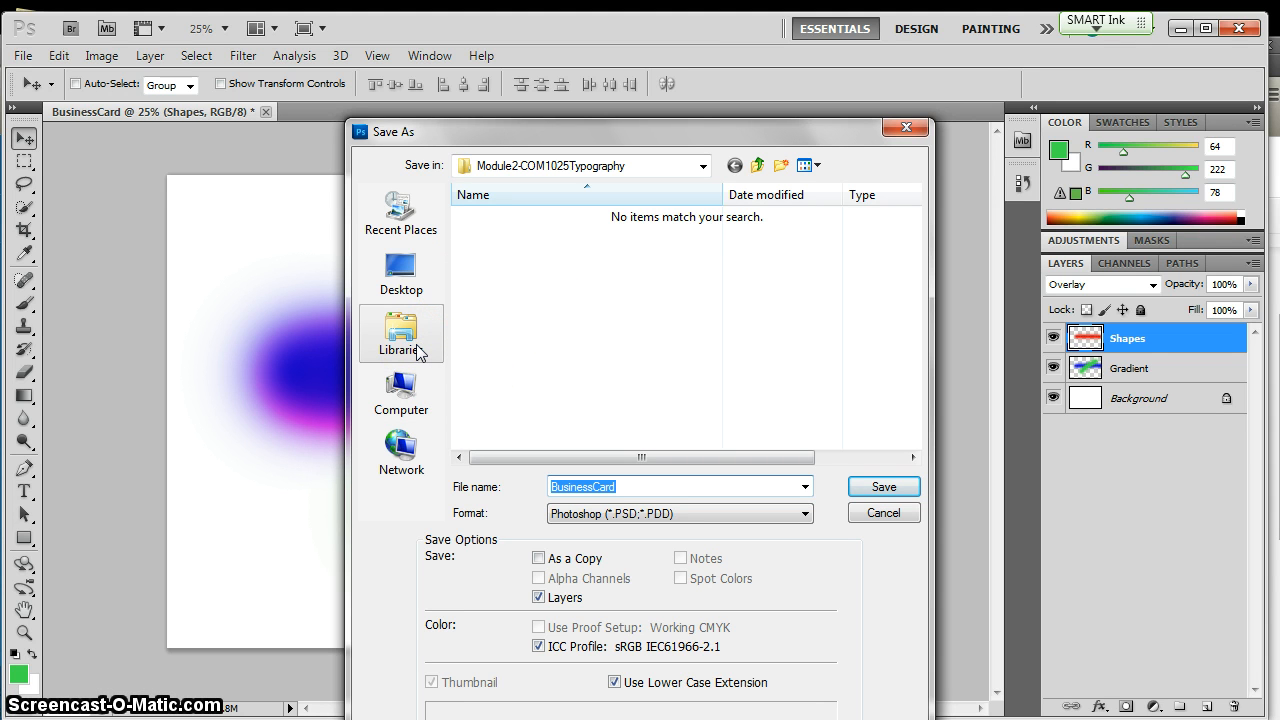
click(408, 396)
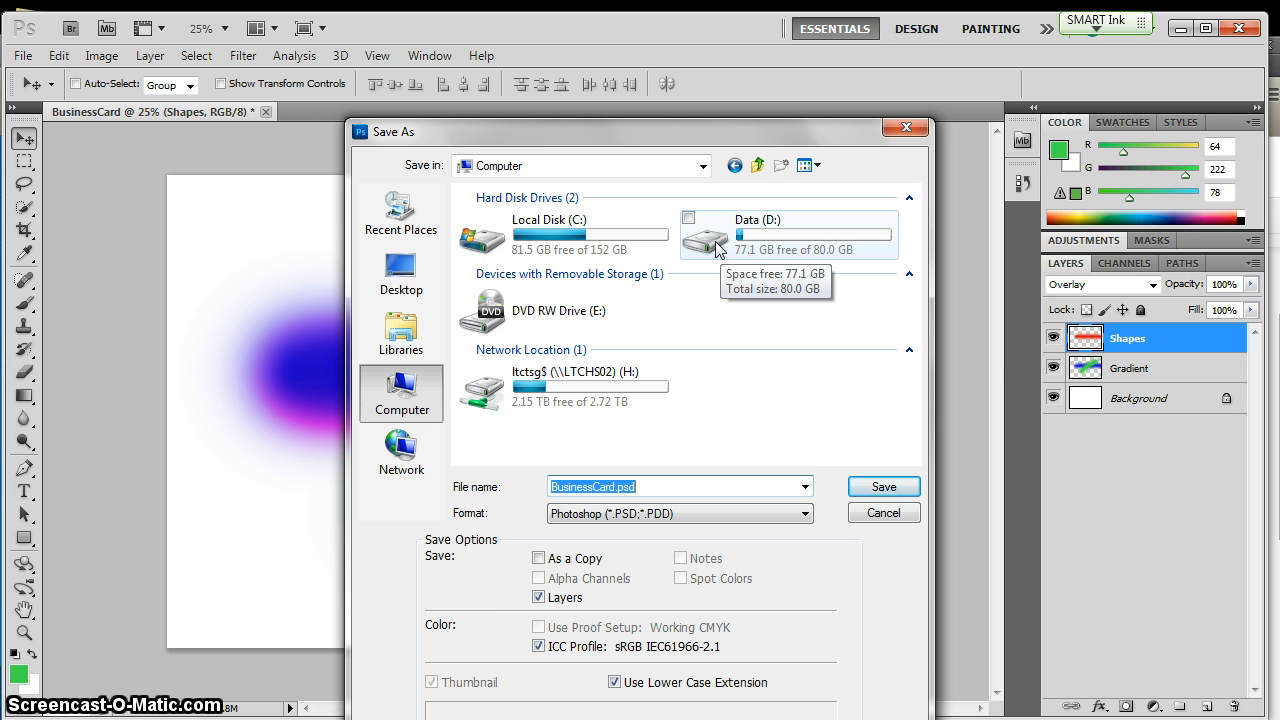
double_click(716, 248)
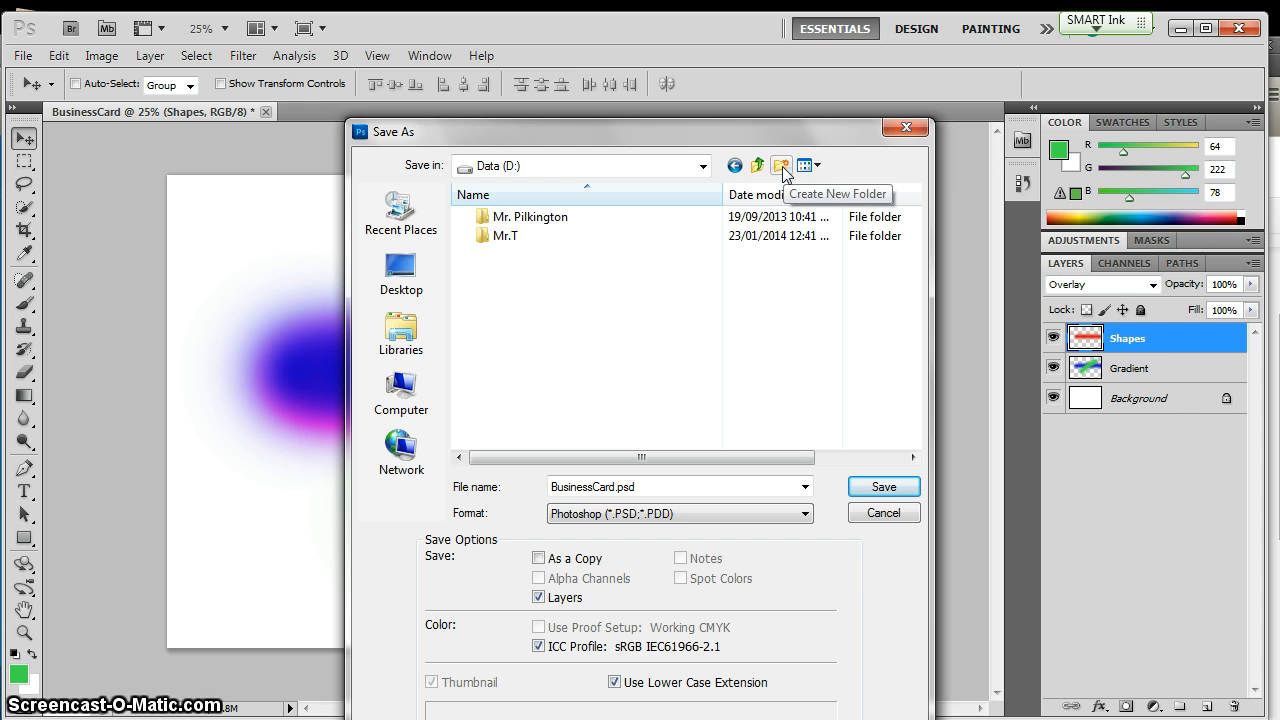
Create a folder named MrTMedia9 on the Data (D:) drive and open it as the save location
click(783, 167)
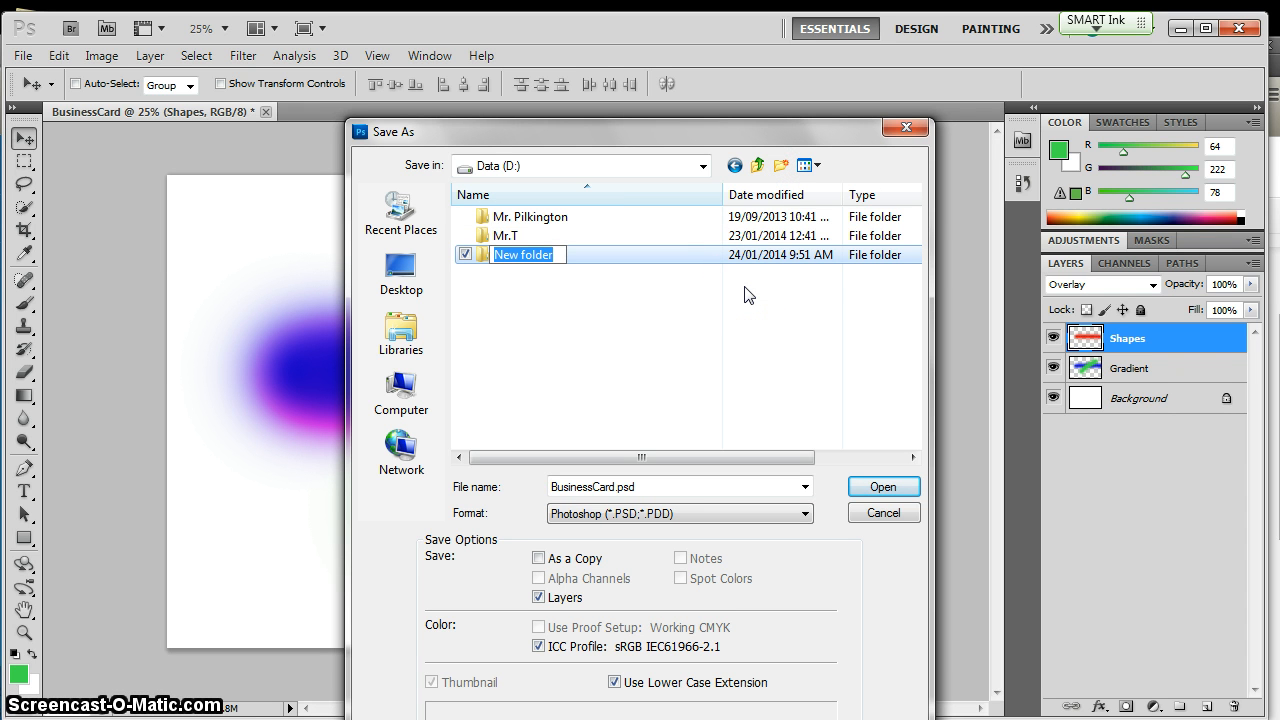
text(Mr)
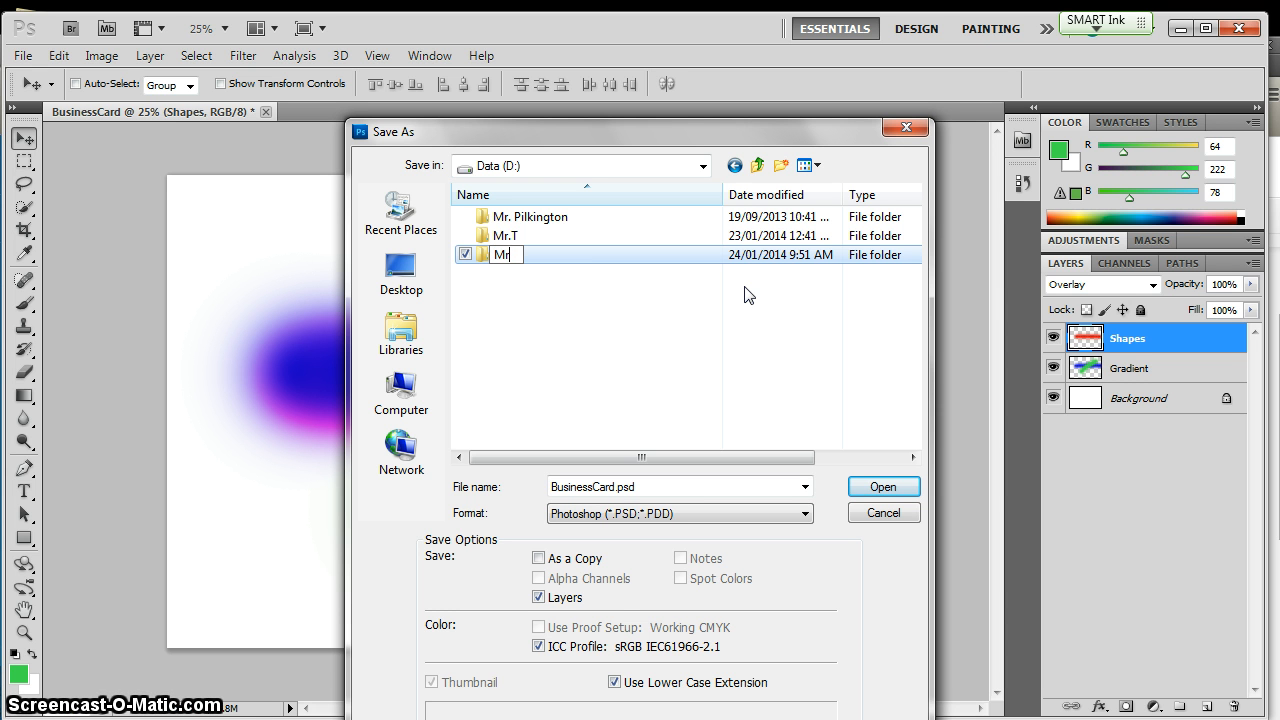
text(TMedia9)
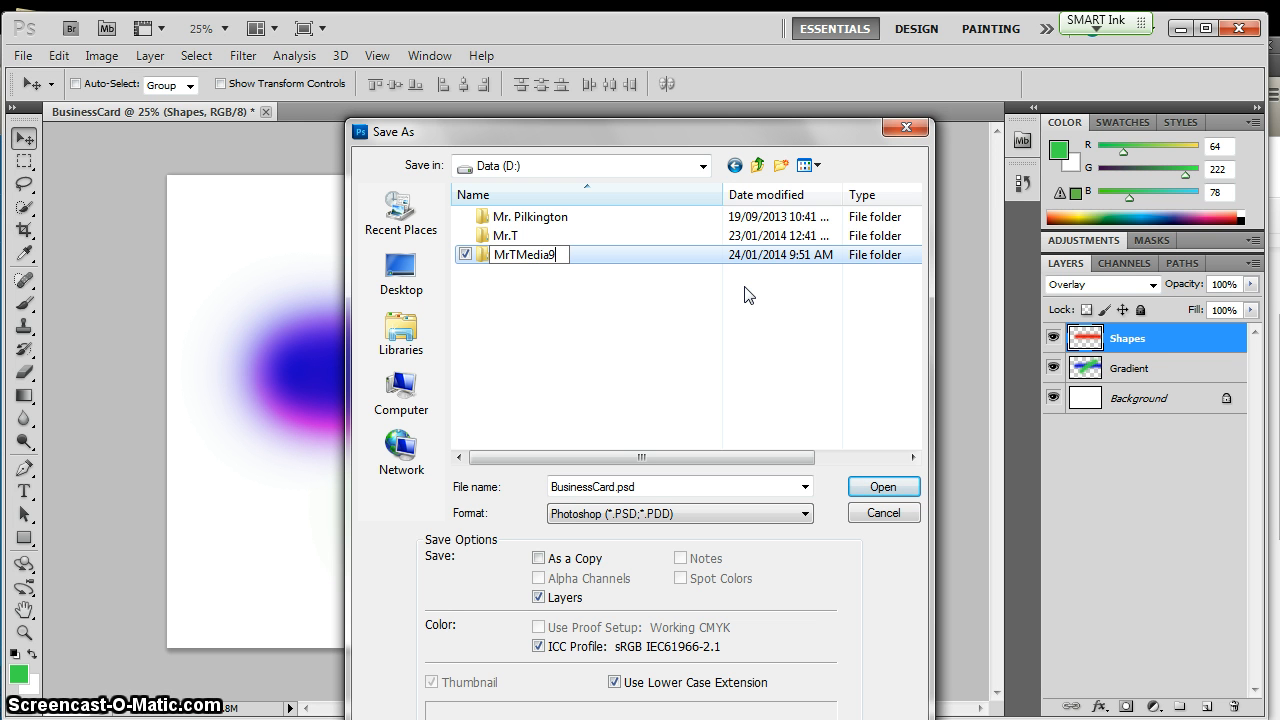
key(Return)
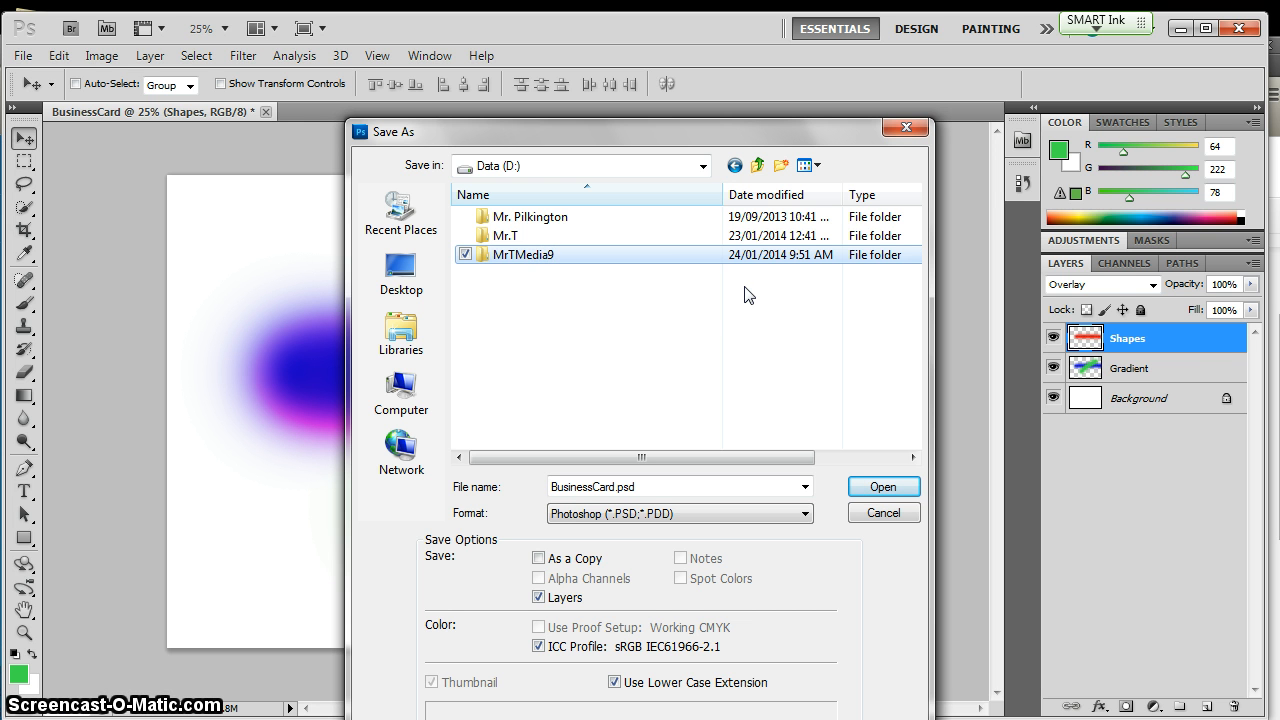
click(883, 486)
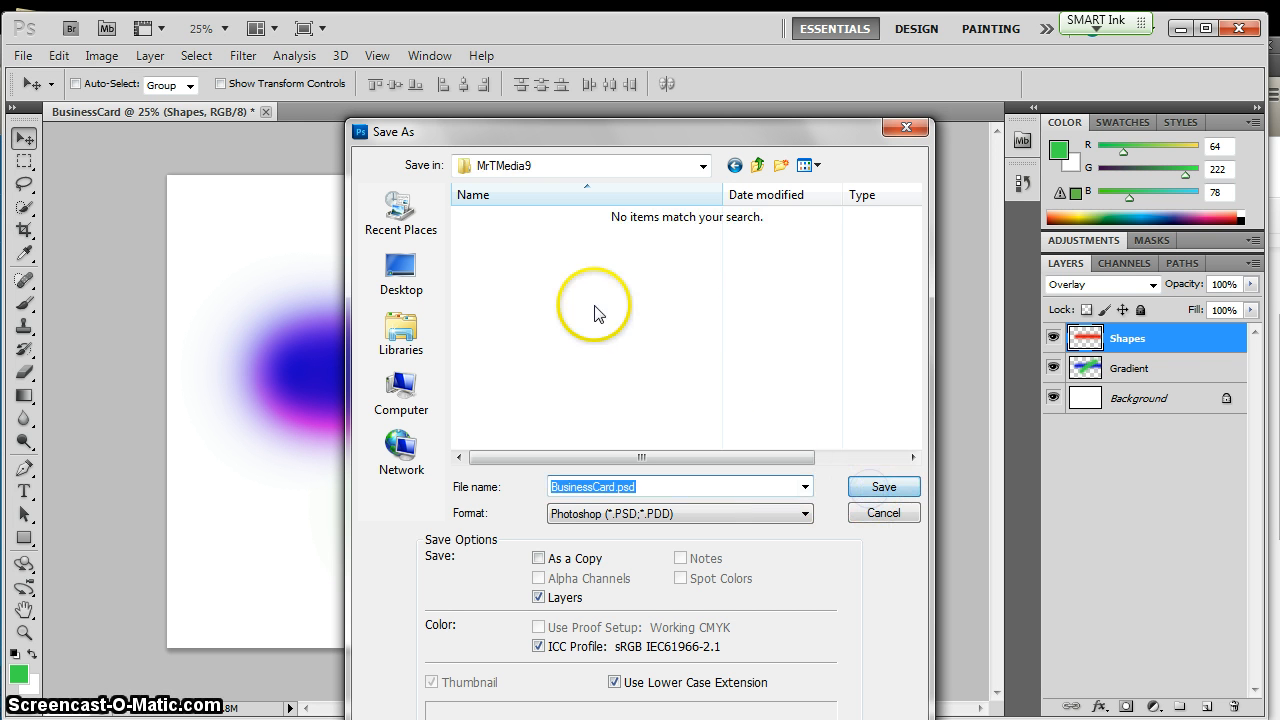
Create a folder named Module2 inside MrTMedia9 and open it as the save location
click(780, 165)
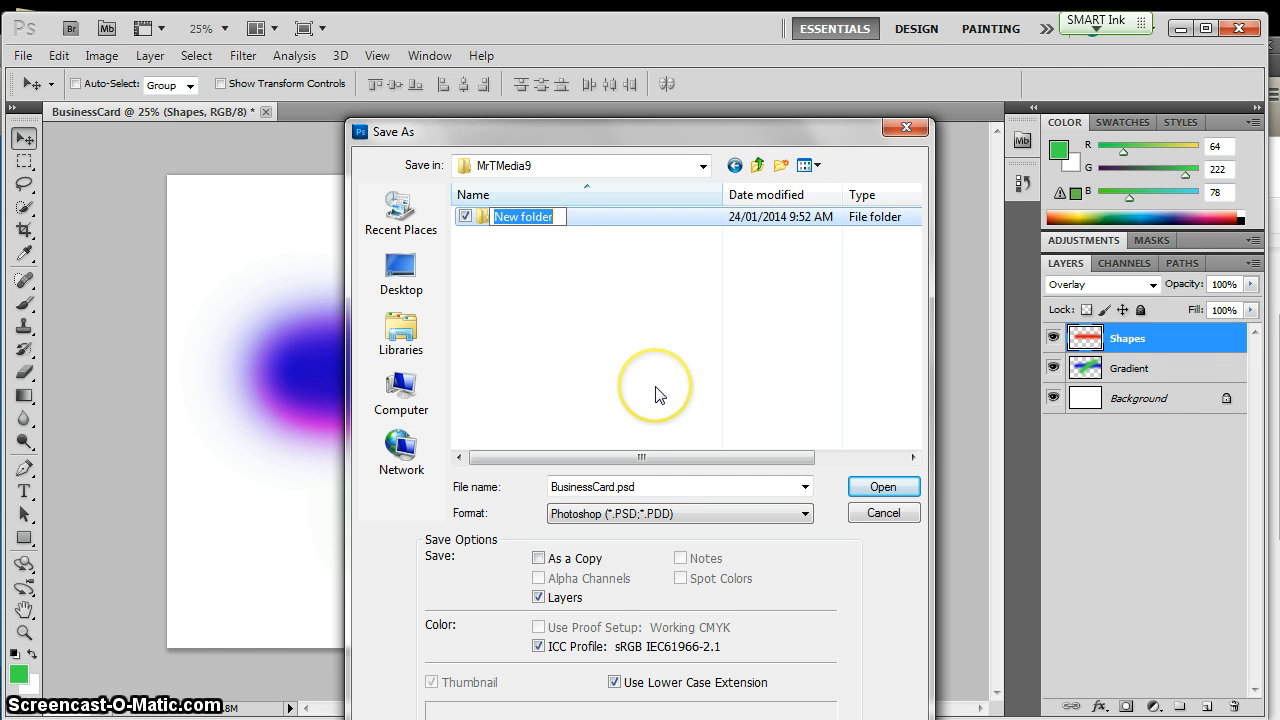
text(Module)
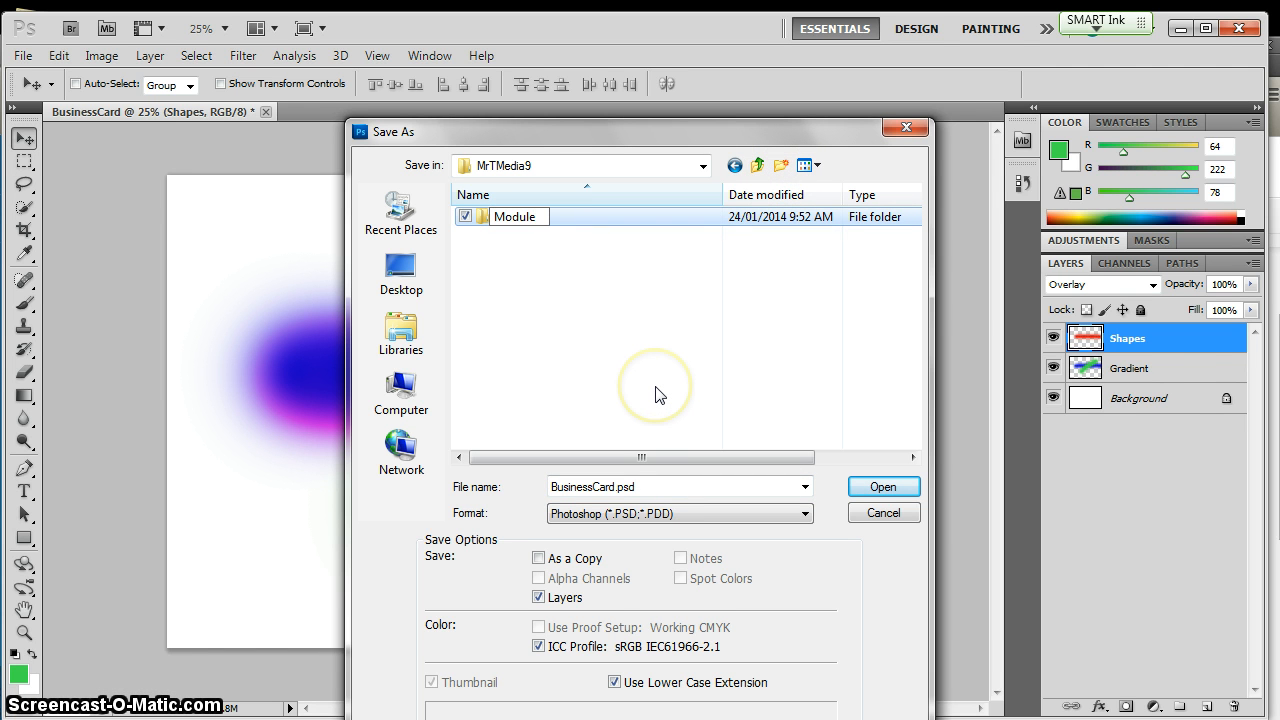
text(1)
key(BackSpace)
text(2)
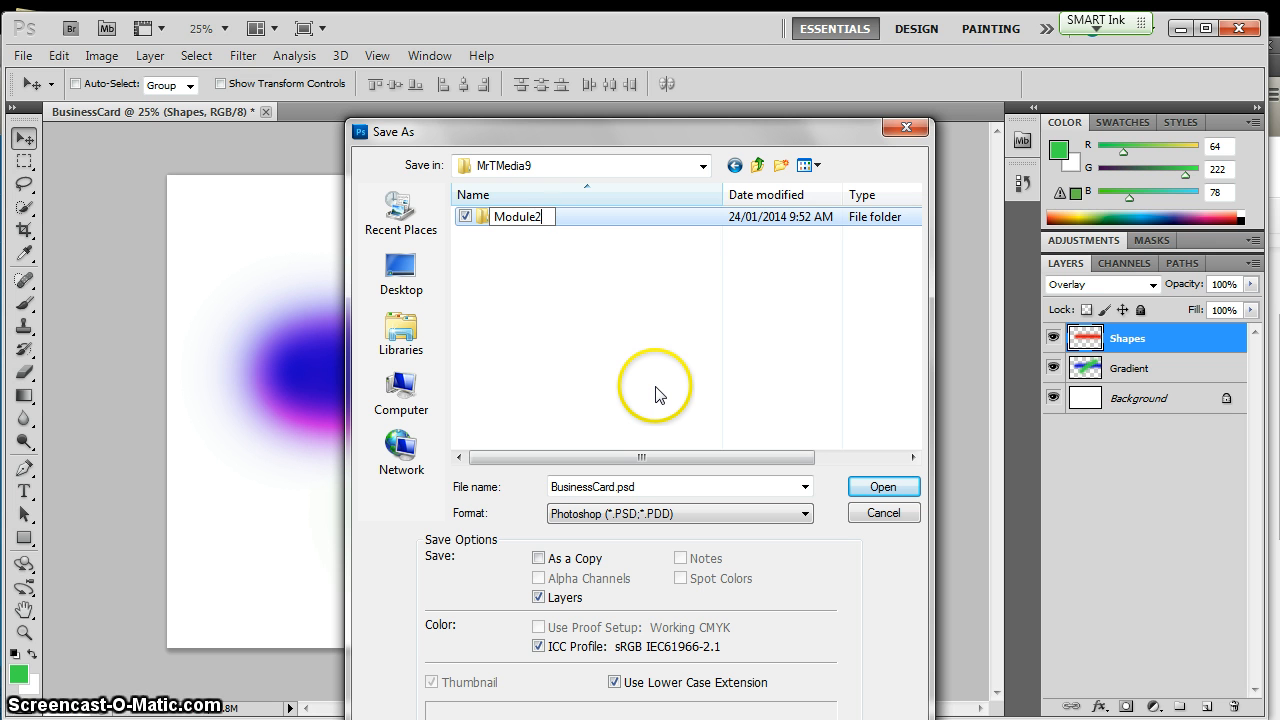
key(Return)
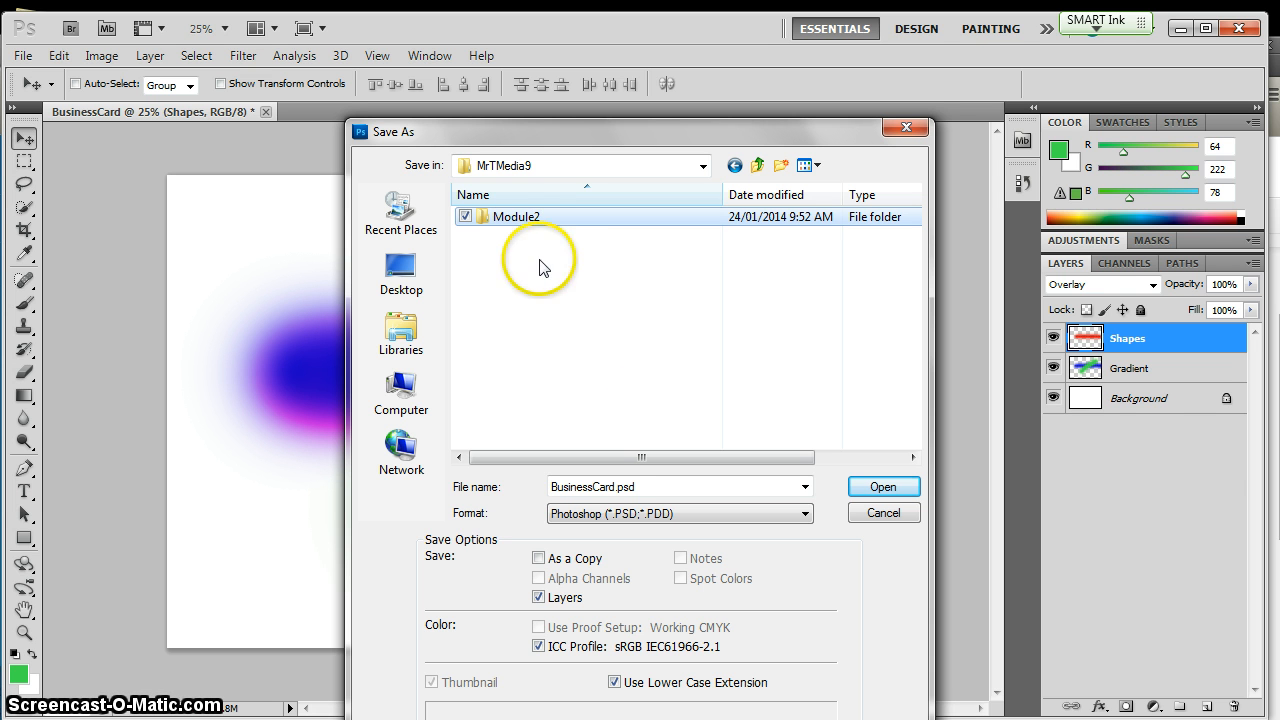
double_click(522, 213)
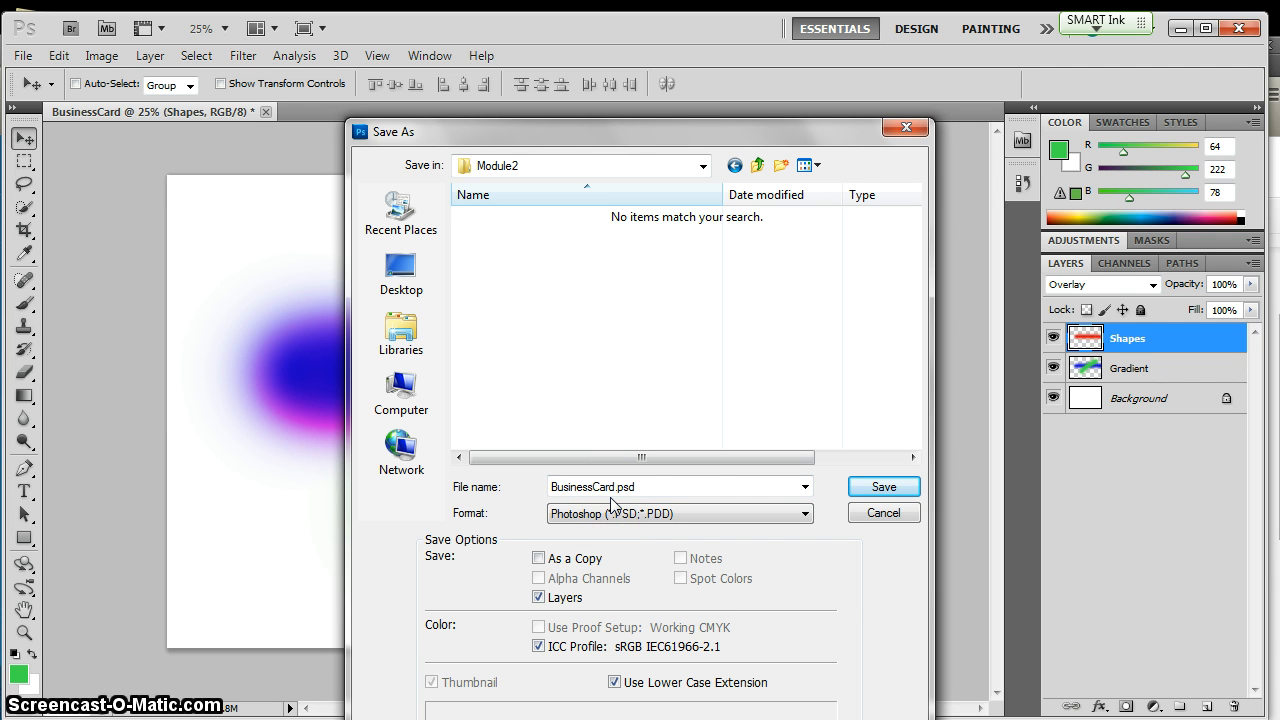
Save the document as BusinessCard.psd in the Module2 folder in Photoshop format with Maximize Compatibility on
click(876, 488)
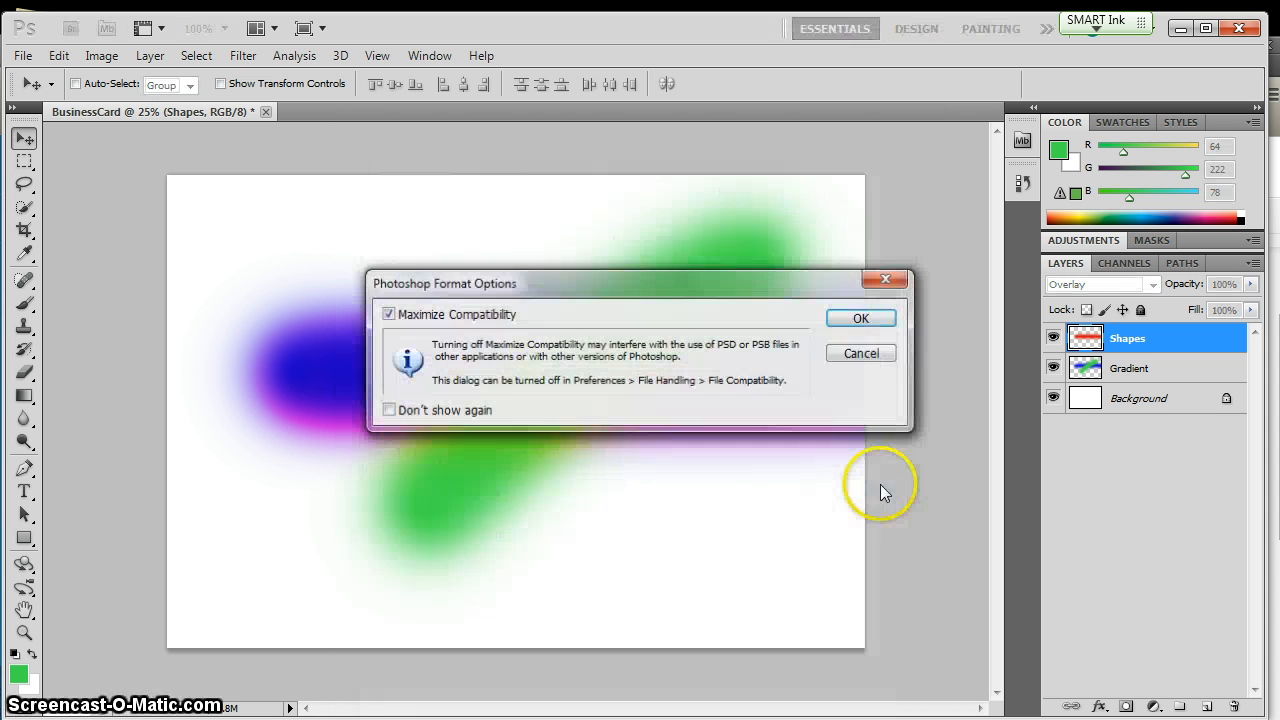
click(860, 318)
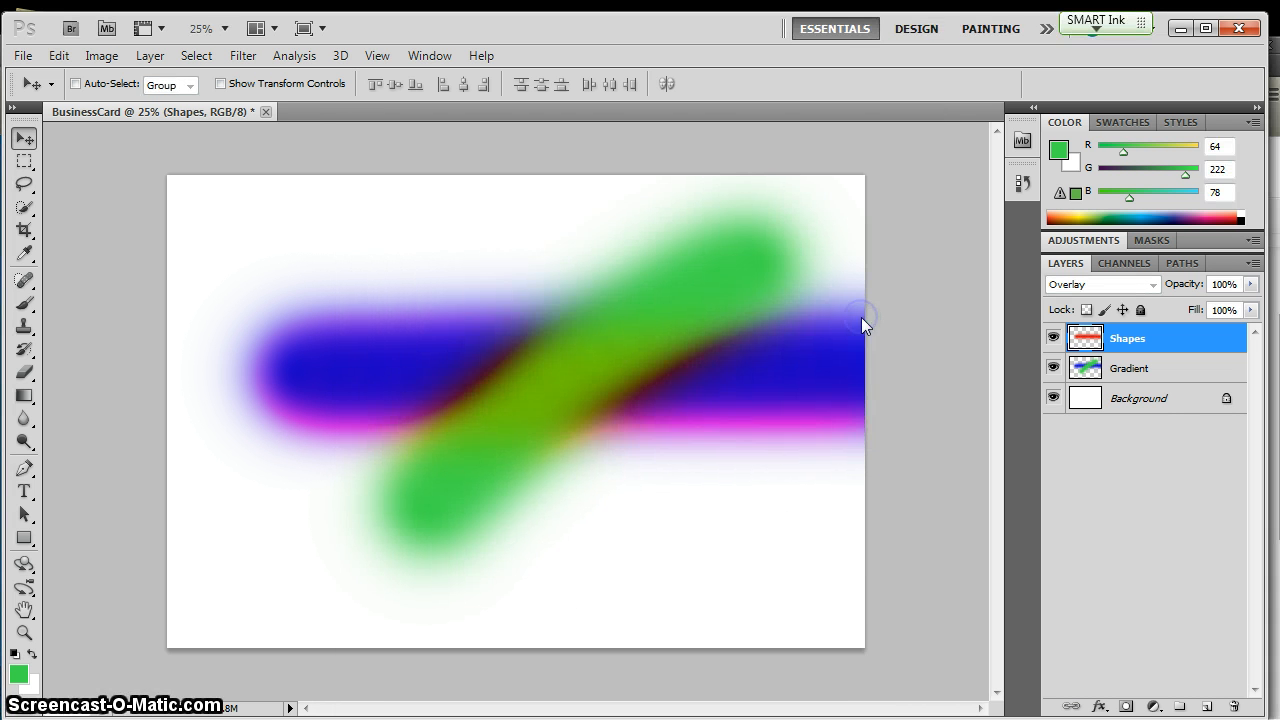
click(487, 663)
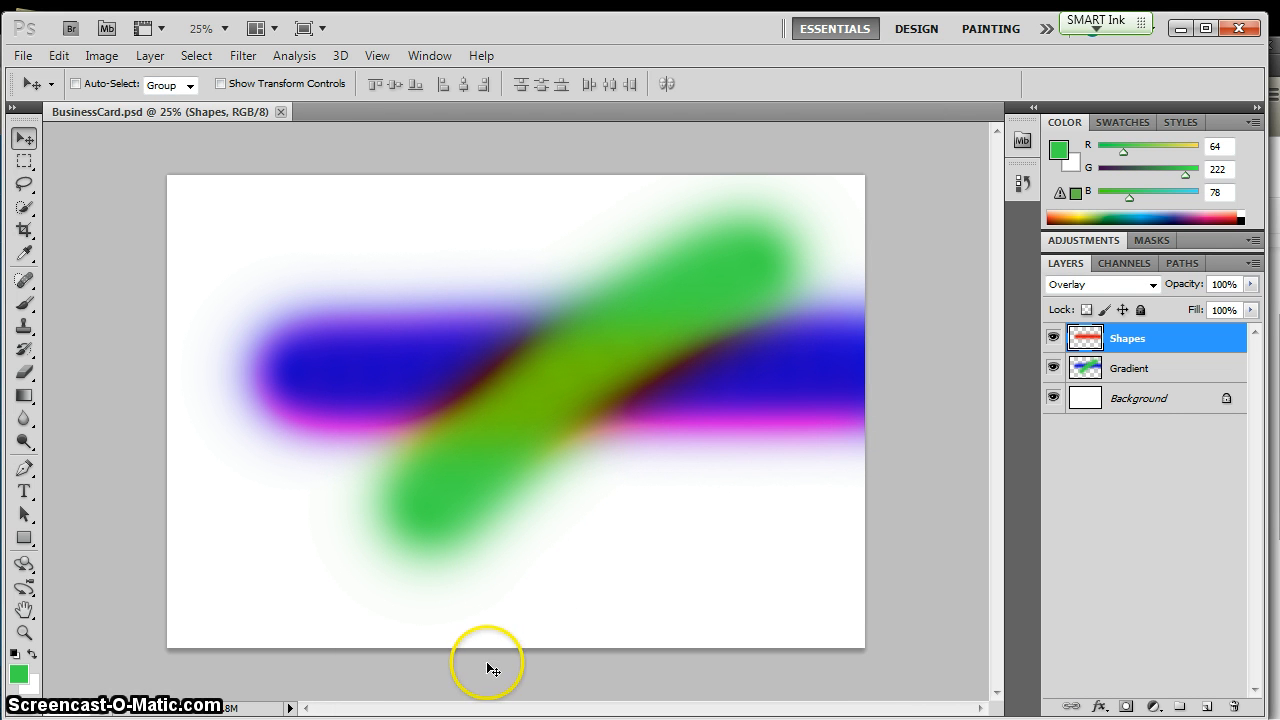